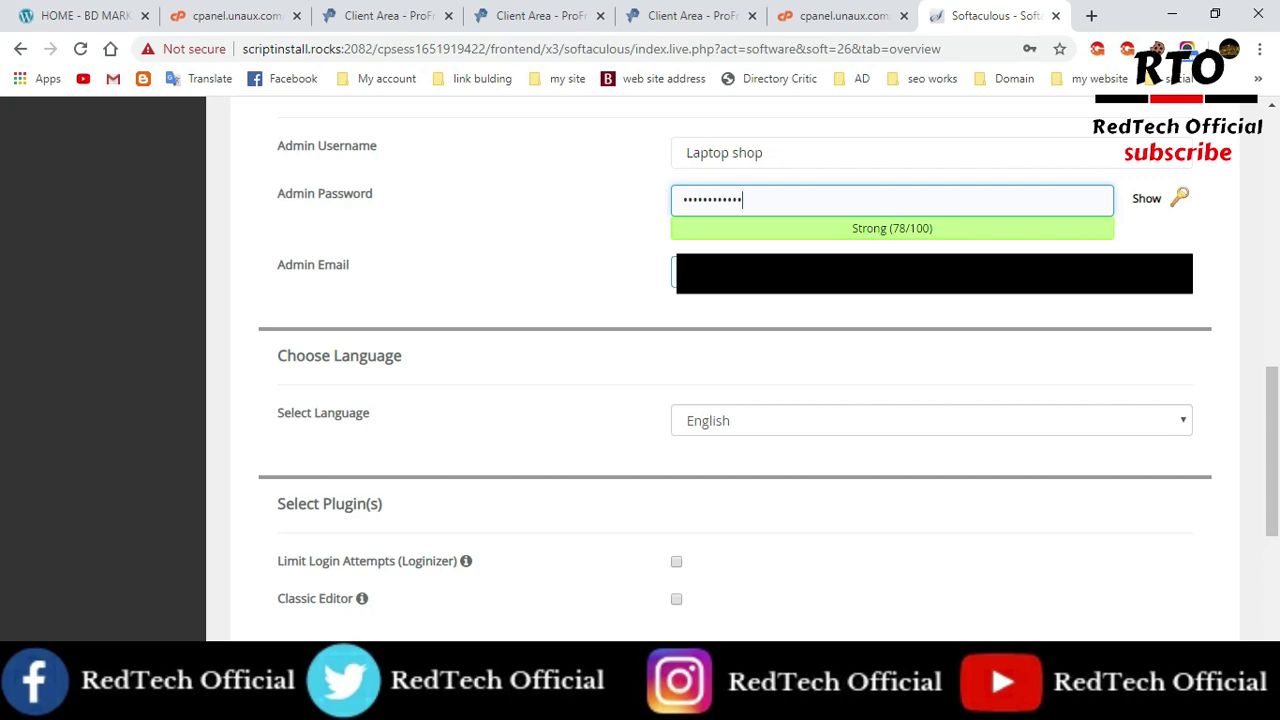
Review the language, plugin and theme sections of the WordPress installation form.
{"action": "left_click", "coordinate": [535, 283]}
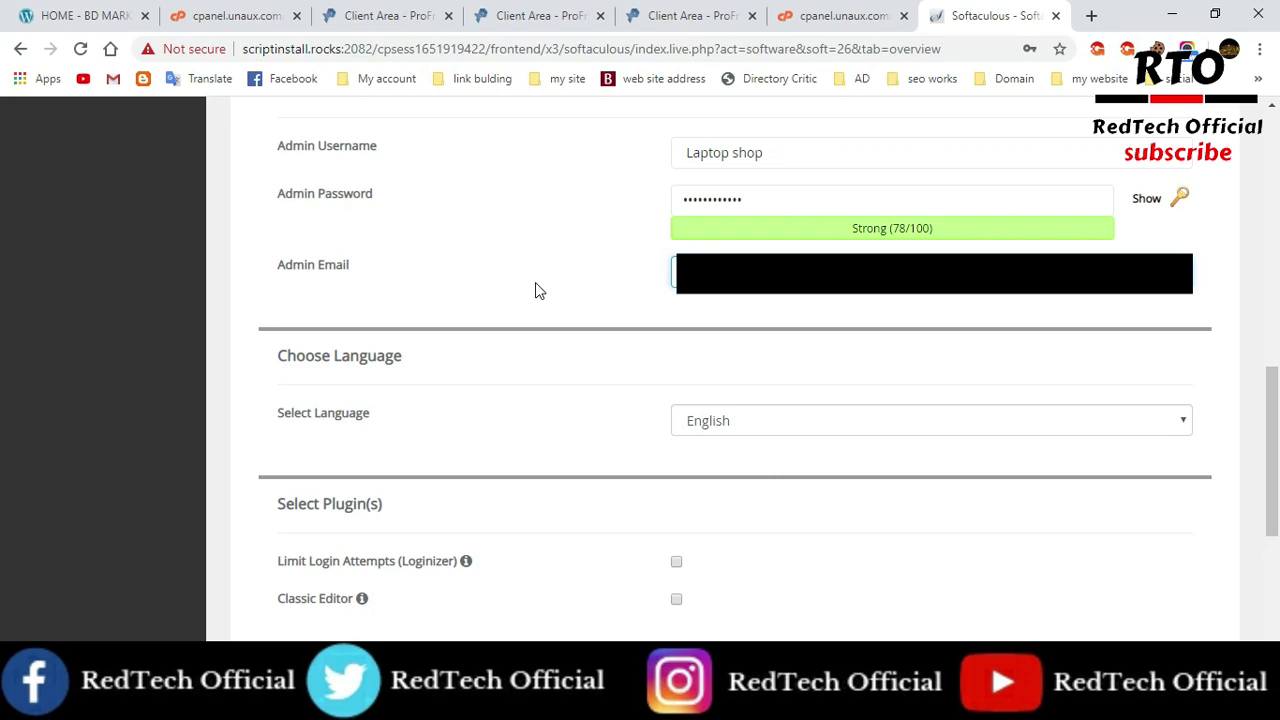
{"action": "left_click", "coordinate": [571, 290]}
{"action": "scroll", "coordinate": [792, 300], "scroll_direction": "down", "scroll_amount": 2}
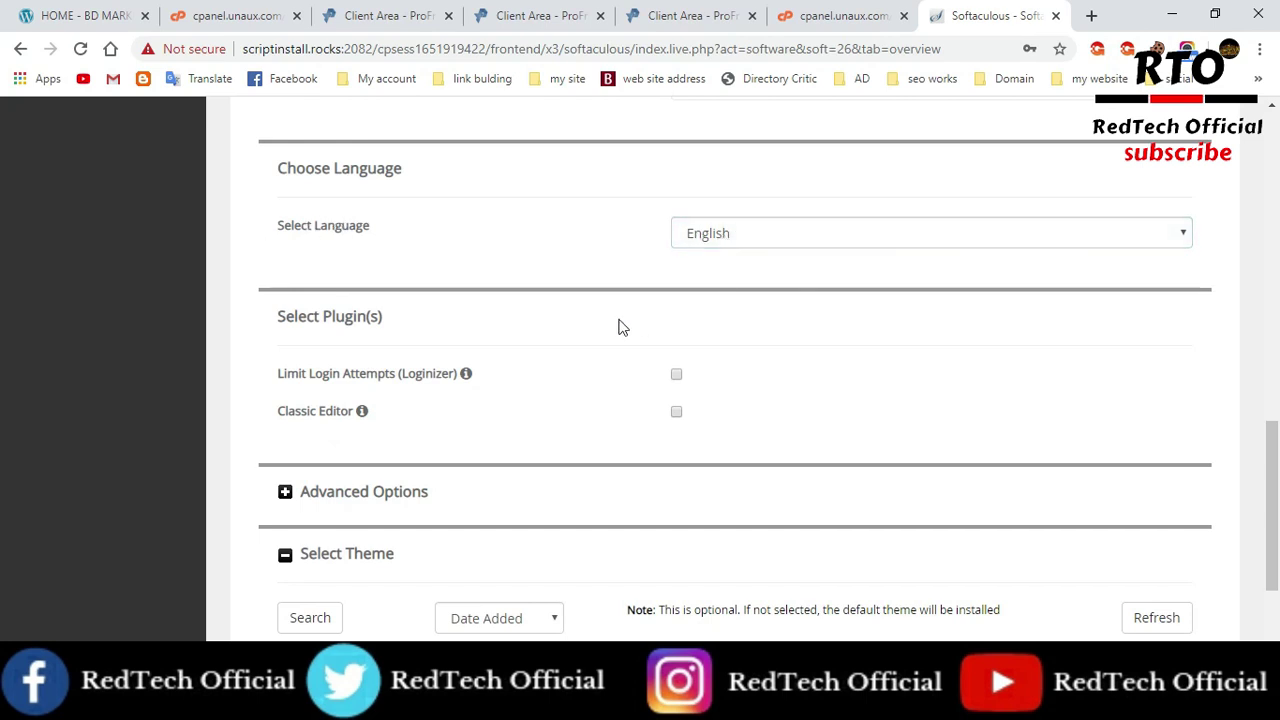
{"action": "scroll", "coordinate": [771, 351], "scroll_direction": "down", "scroll_amount": 1}
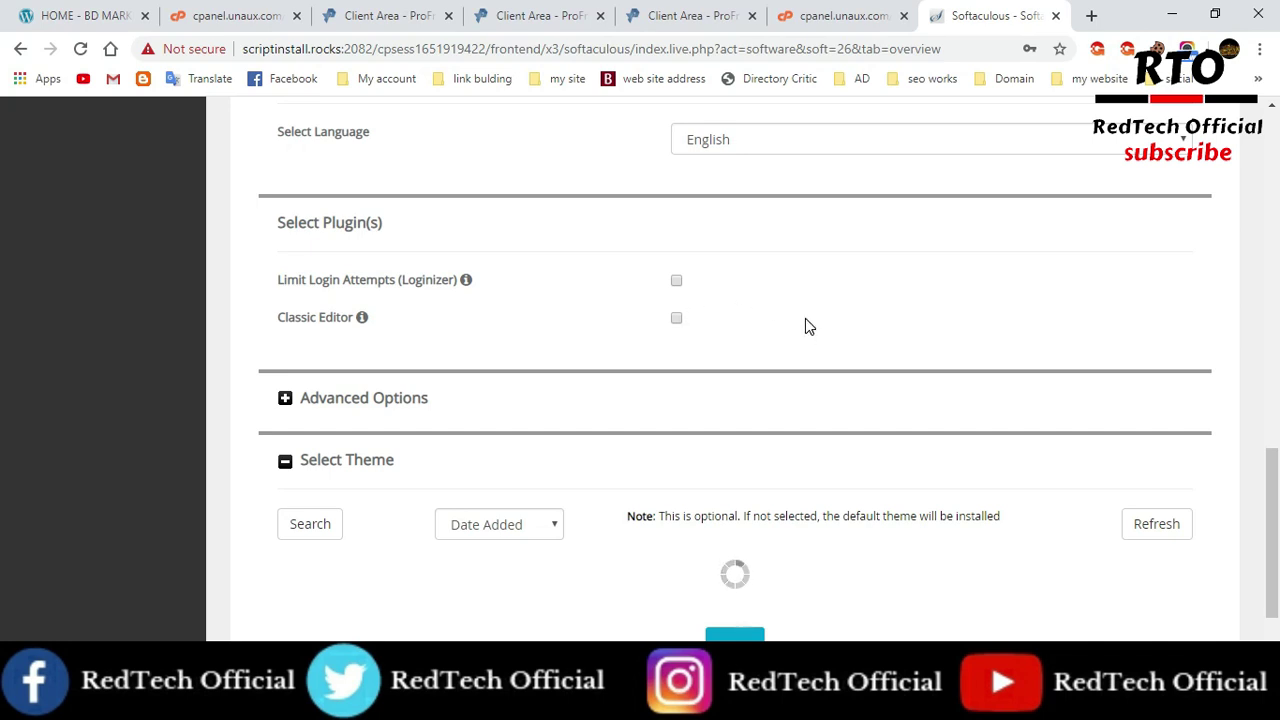
{"action": "scroll", "coordinate": [805, 320], "scroll_direction": "down", "scroll_amount": 3}
{"action": "scroll", "coordinate": [893, 337], "scroll_direction": "up", "scroll_amount": 5}
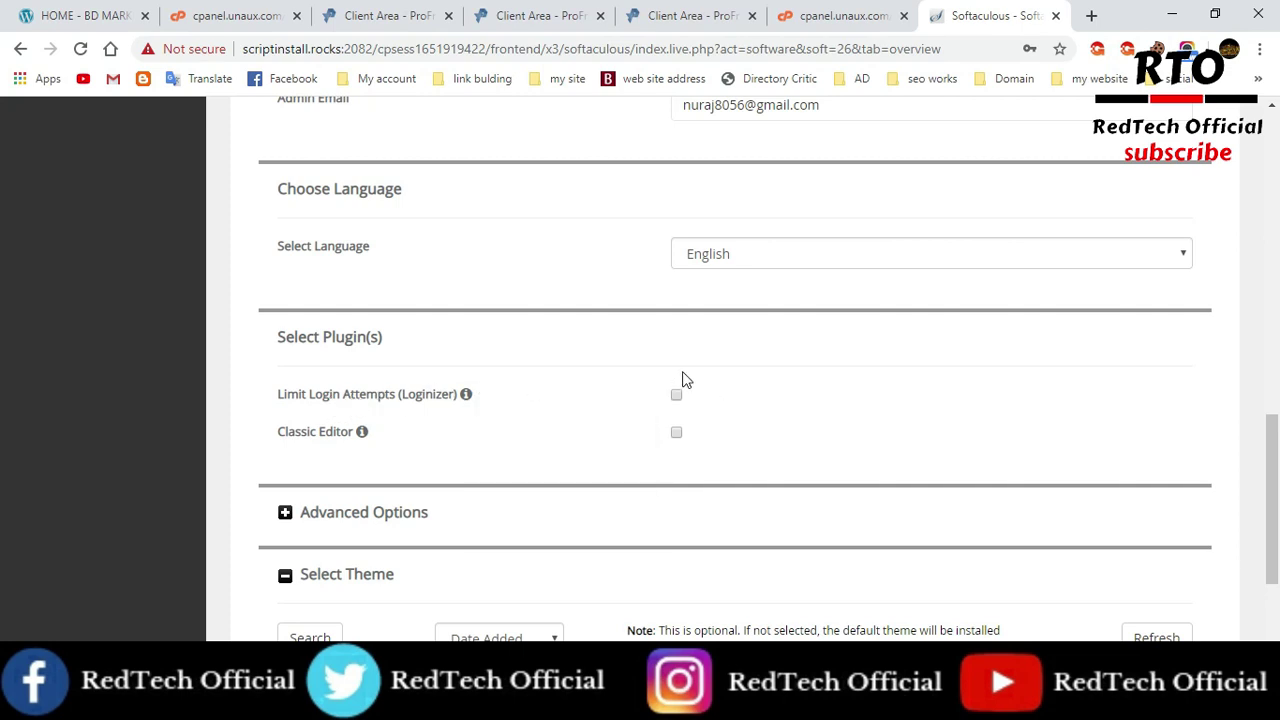
{"action": "scroll", "coordinate": [690, 378], "scroll_direction": "down", "scroll_amount": 2}
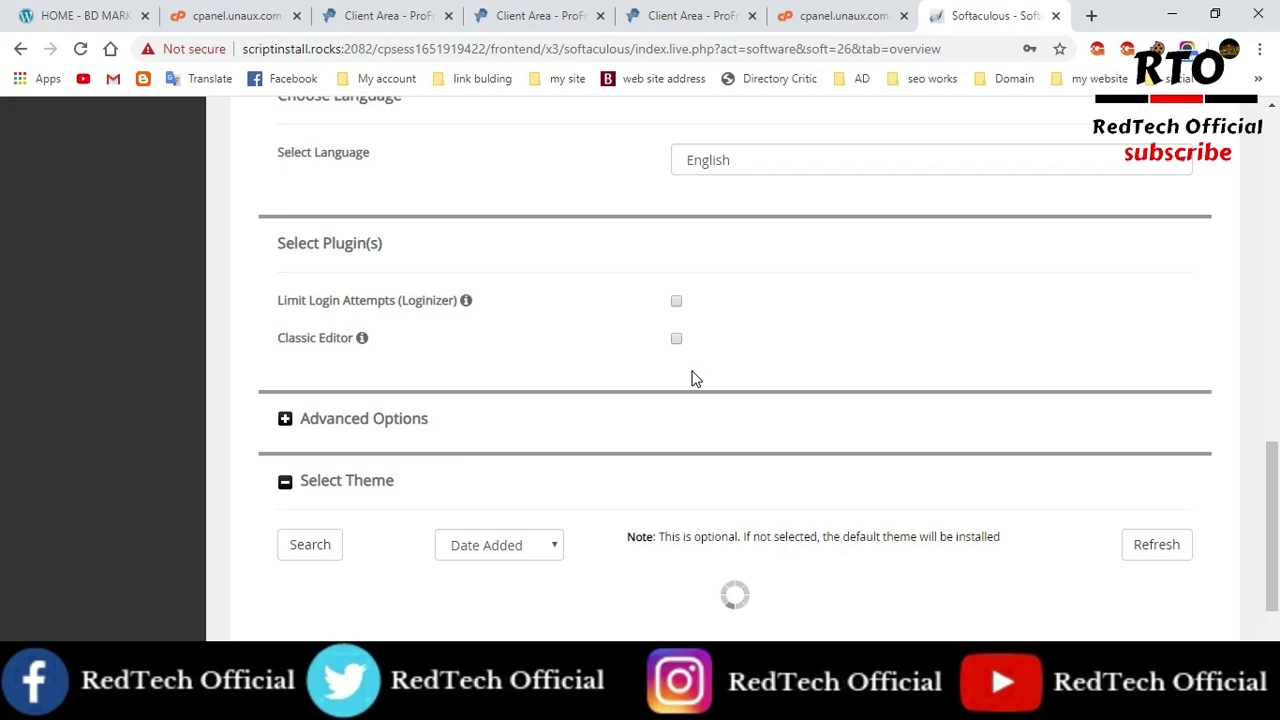
{"action": "scroll", "coordinate": [794, 306], "scroll_direction": "up", "scroll_amount": 2}
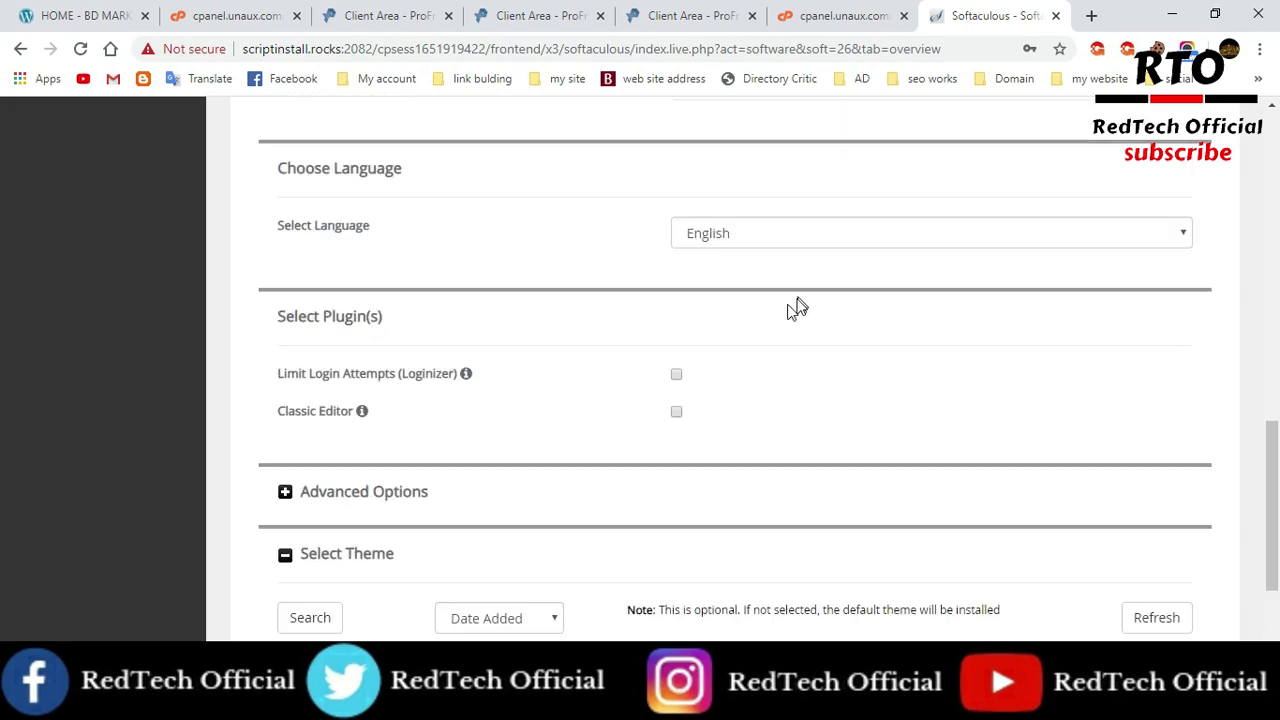
{"action": "scroll", "coordinate": [761, 294], "scroll_direction": "down", "scroll_amount": 2}
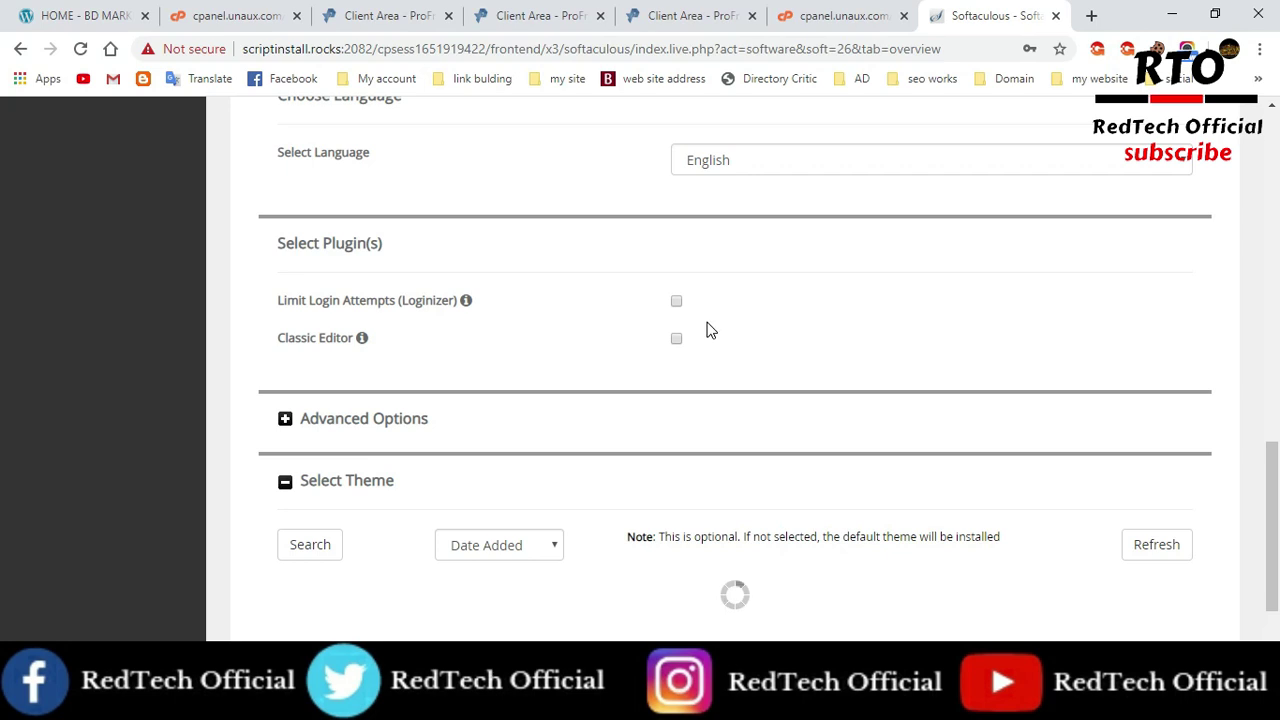
{"action": "scroll", "coordinate": [706, 330], "scroll_direction": "up", "scroll_amount": 2}
{"action": "scroll", "coordinate": [740, 331], "scroll_direction": "down", "scroll_amount": 2}
{"action": "scroll", "coordinate": [857, 309], "scroll_direction": "down", "scroll_amount": 2}
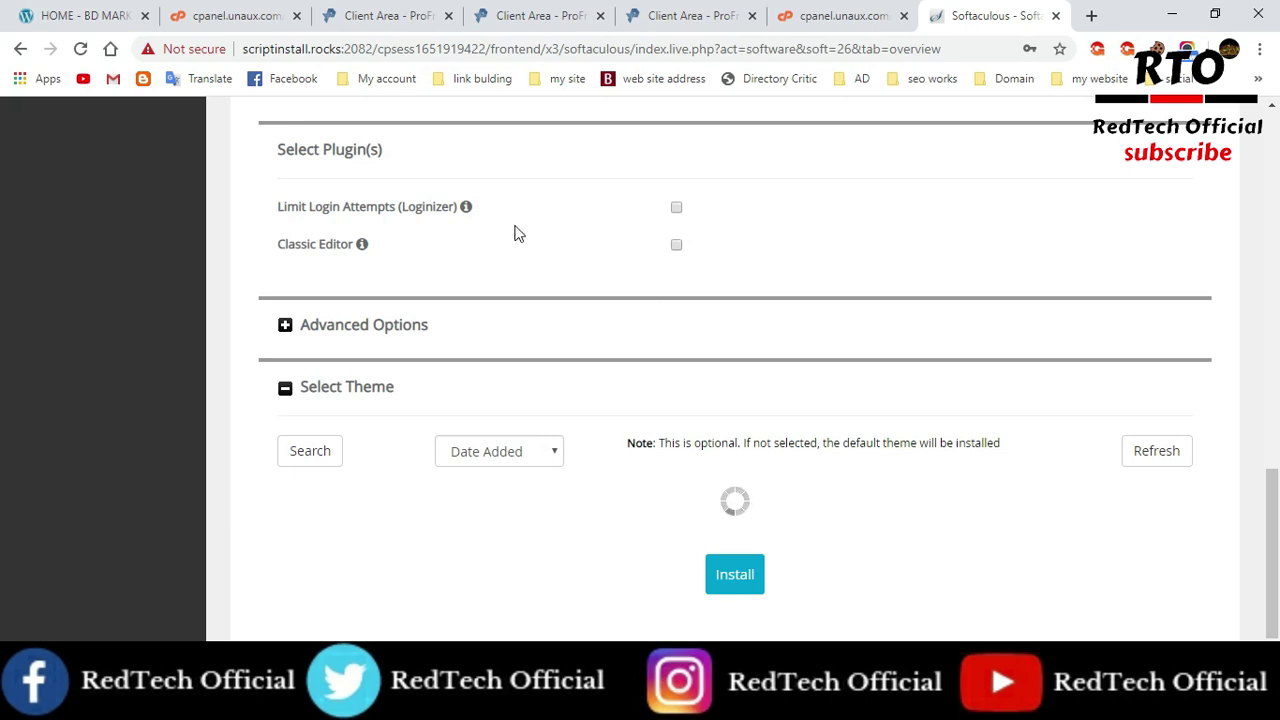
Expand the Advanced Options and set the database table prefix to dddhh_.
{"action": "scroll", "coordinate": [768, 290], "scroll_direction": "down", "scroll_amount": 1}
{"action": "left_click", "coordinate": [412, 234]}
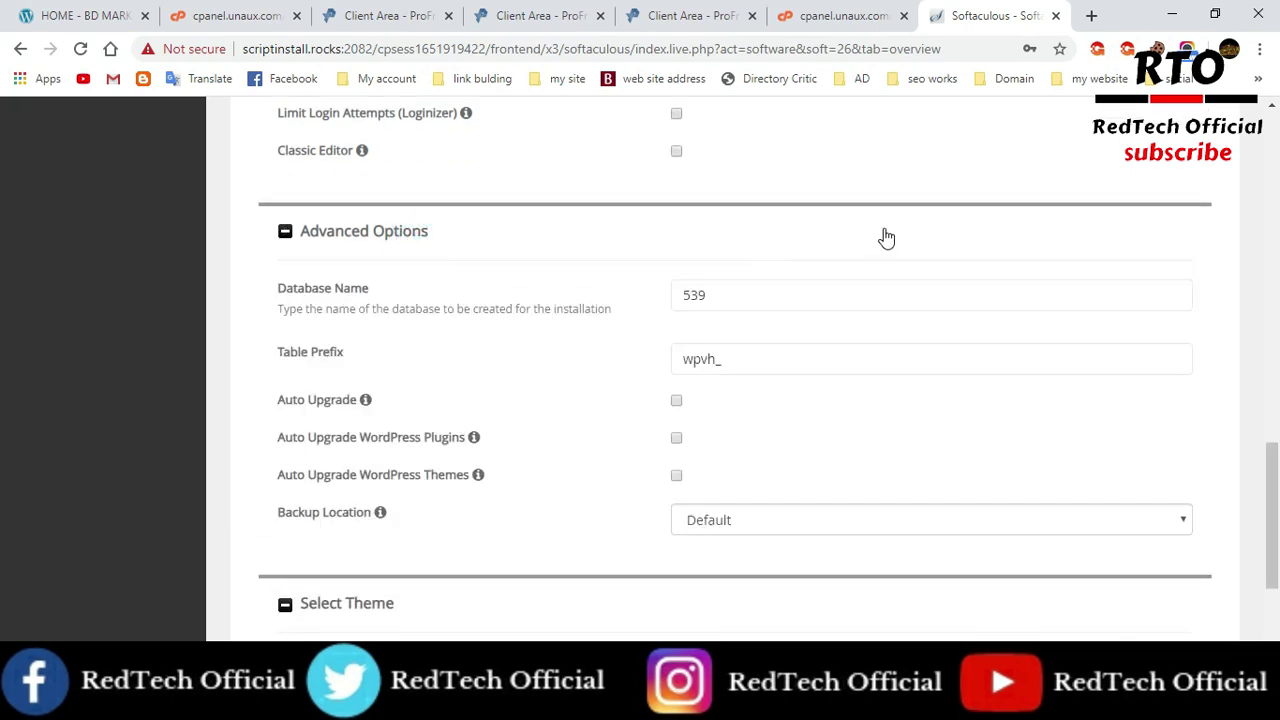
{"action": "scroll", "coordinate": [888, 236], "scroll_direction": "down", "scroll_amount": 1}
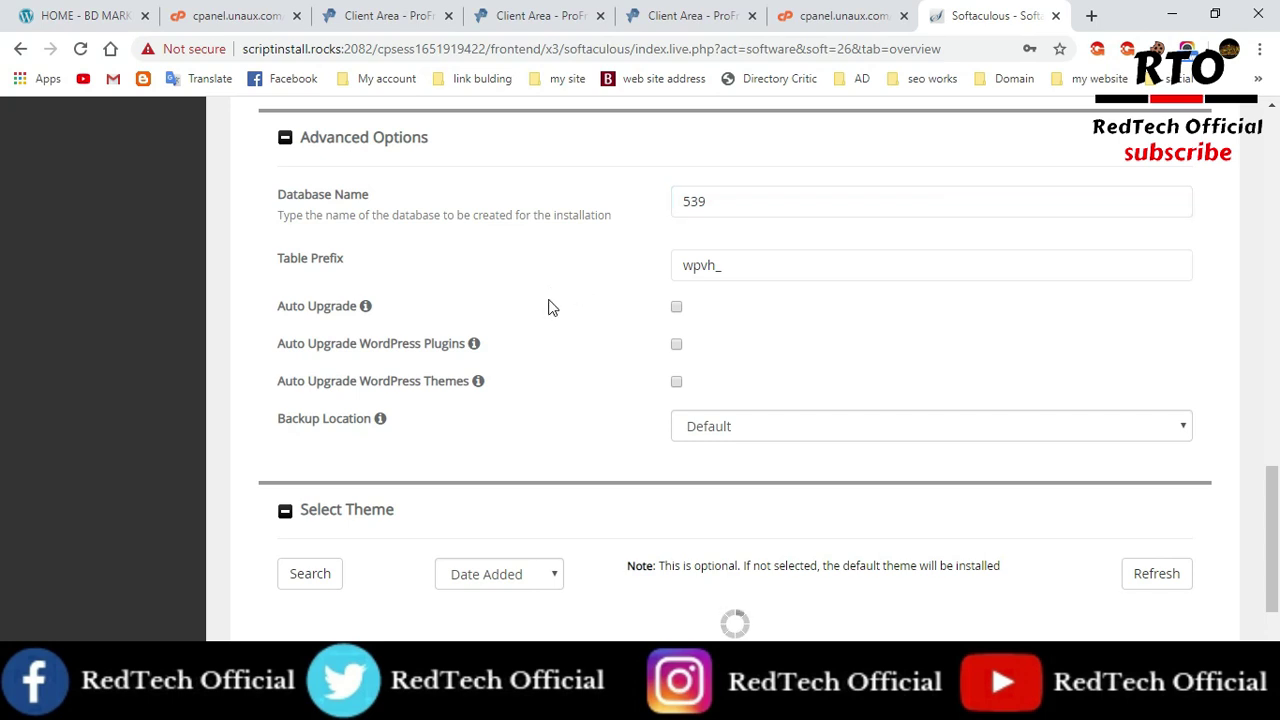
{"action": "scroll", "coordinate": [563, 287], "scroll_direction": "down", "scroll_amount": 1}
{"action": "scroll", "coordinate": [563, 287], "scroll_direction": "down", "scroll_amount": 1}
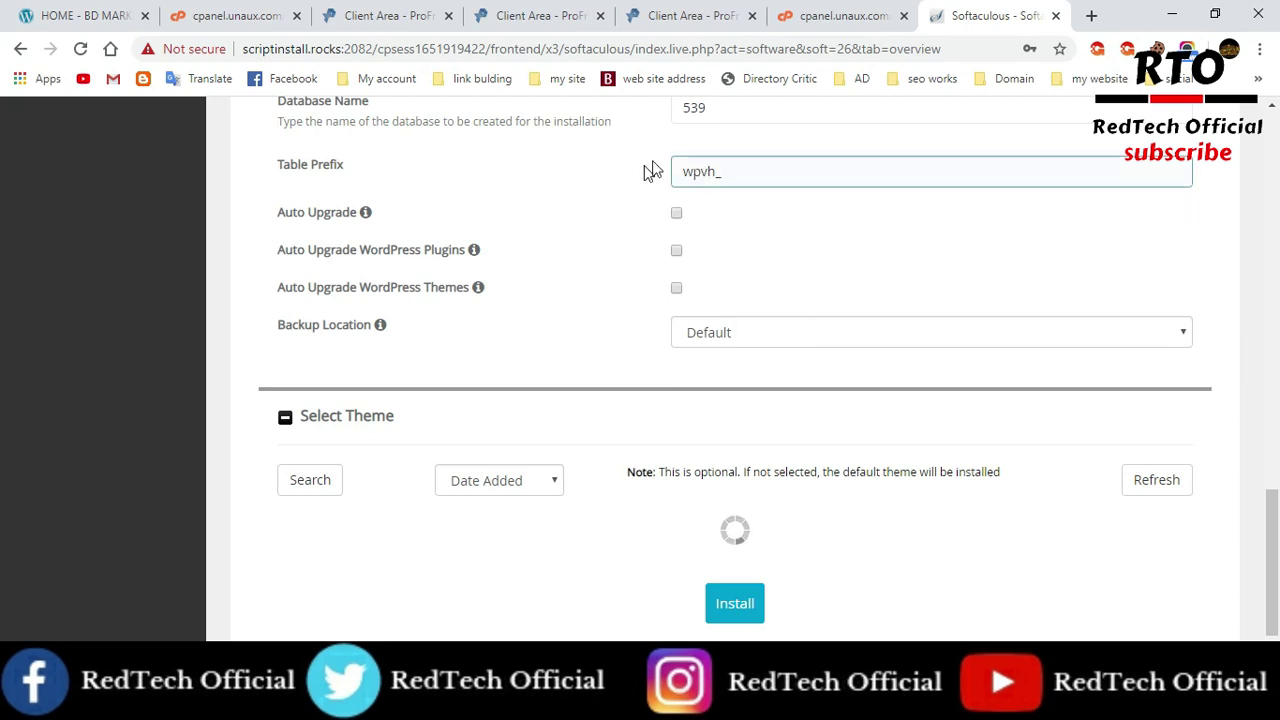
{"action": "double_click", "coordinate": [701, 172]}
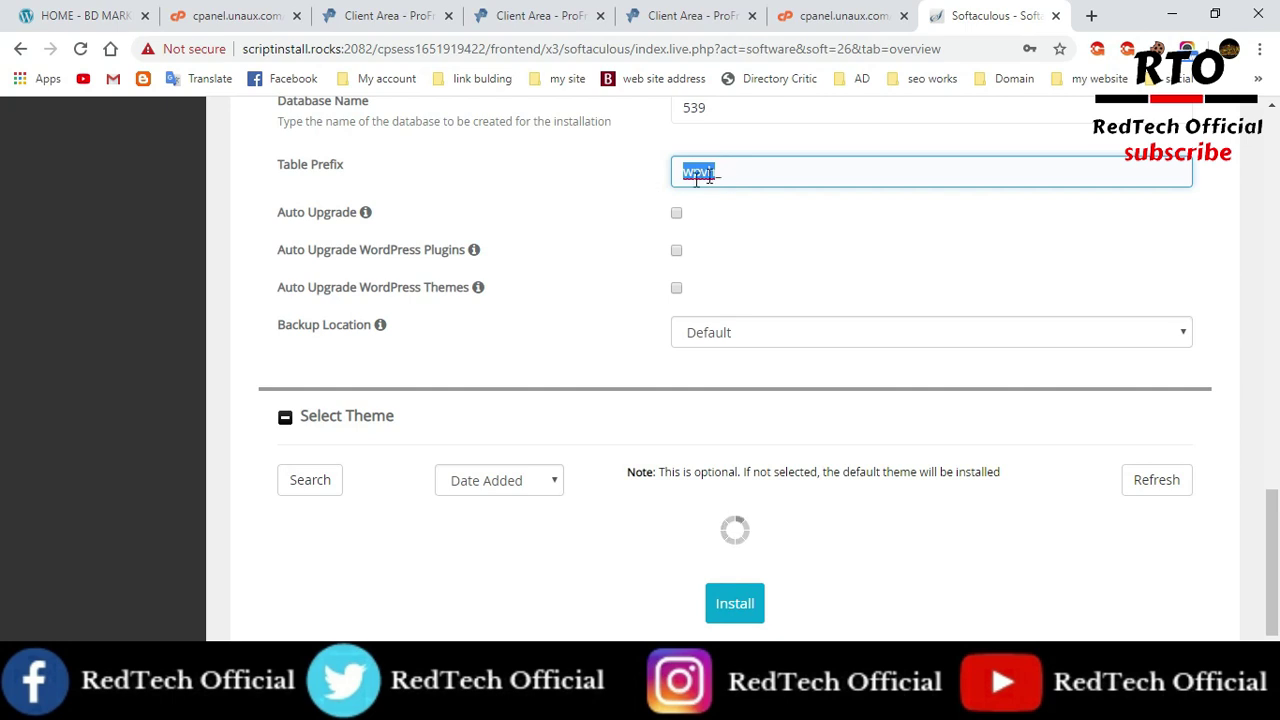
{"action": "left_click_drag", "start_coordinate": [726, 170], "coordinate": [707, 174]}
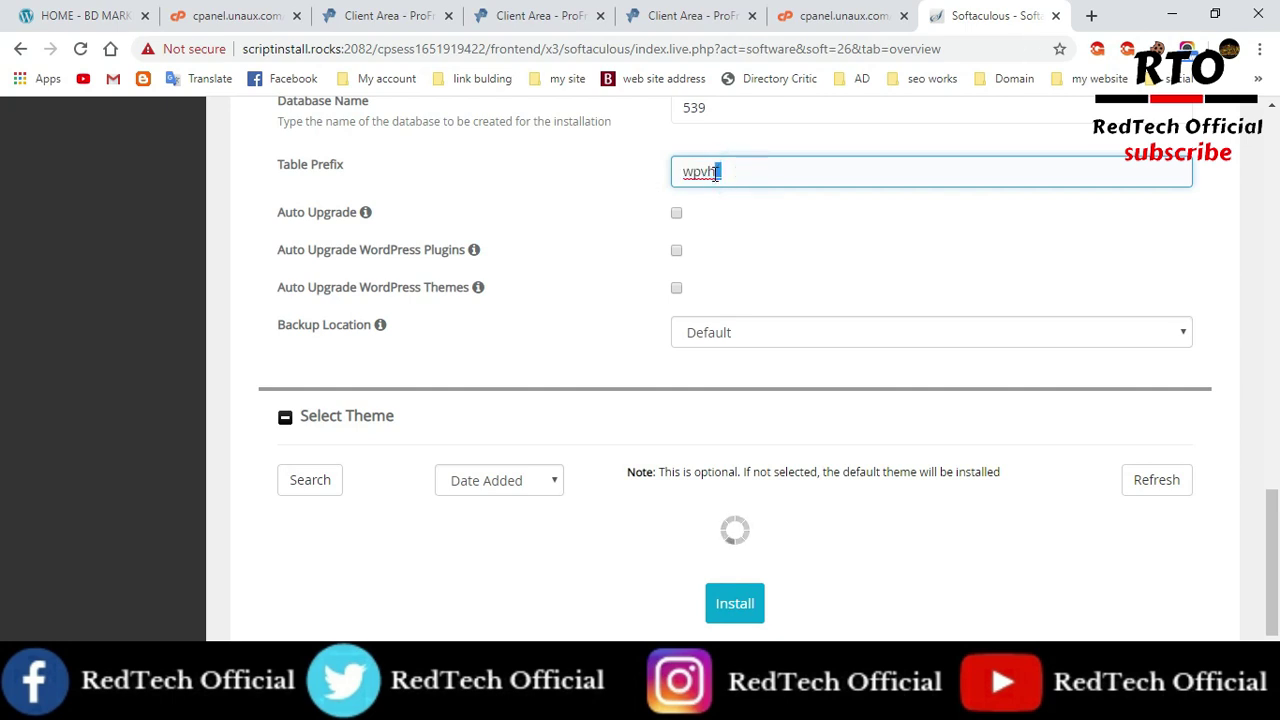
{"action": "left_click", "coordinate": [745, 173]}
{"action": "left_click_drag", "start_coordinate": [714, 172], "coordinate": [654, 180]}
{"action": "key", "text": "BackSpace"}
{"action": "type", "text": "dddhh_"}
{"action": "left_click", "coordinate": [677, 214]}
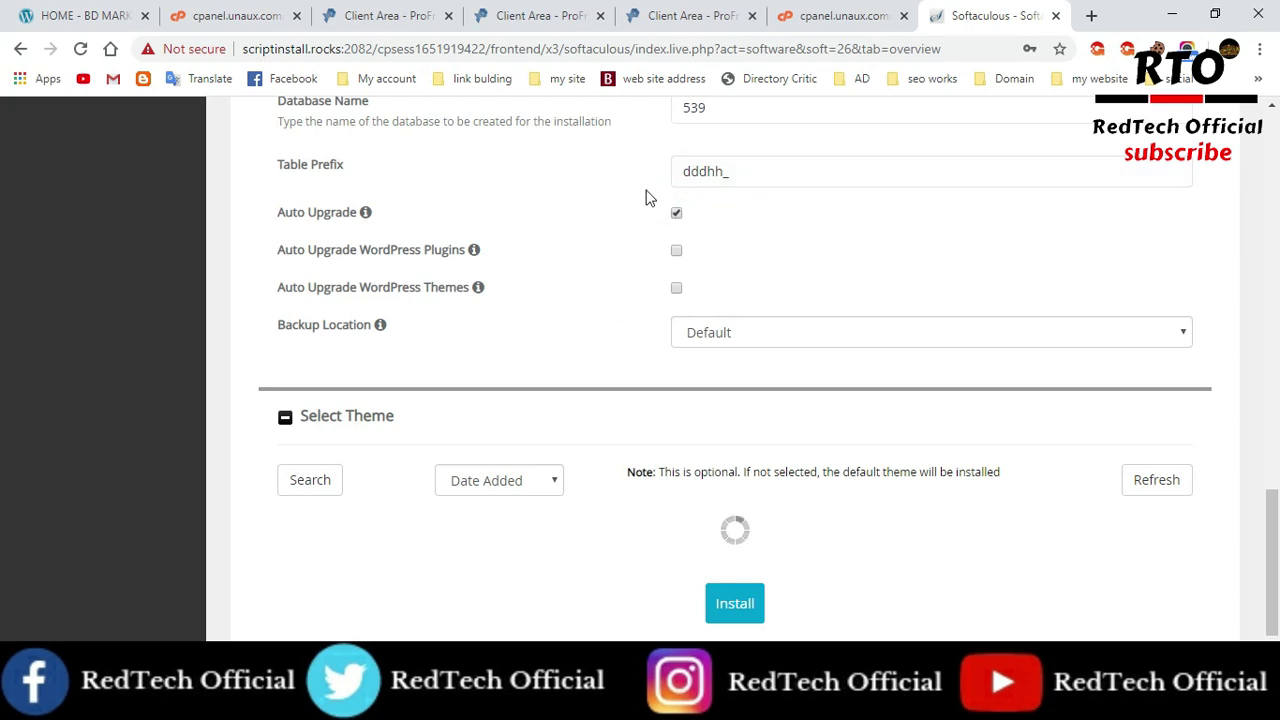
{"action": "left_click", "coordinate": [676, 214]}
{"action": "left_click", "coordinate": [676, 250]}
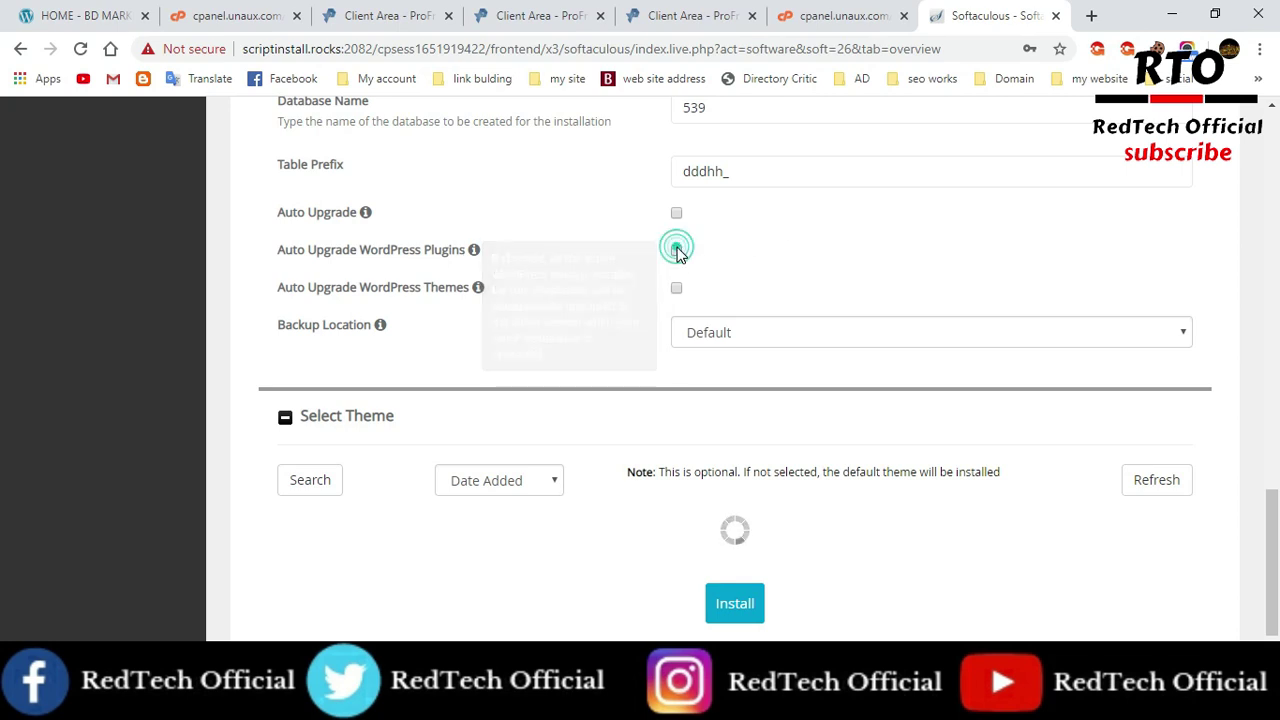
{"action": "left_click", "coordinate": [676, 250]}
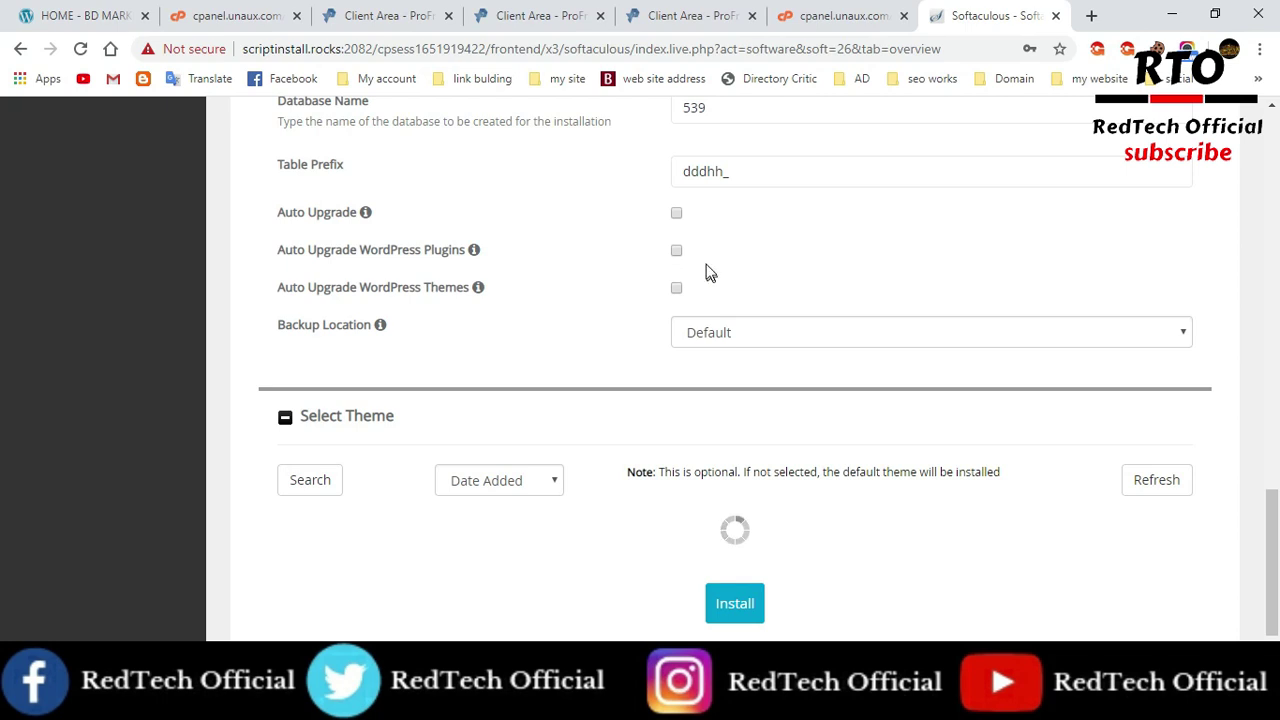
Select the EduExpert theme for the WordPress installation.
{"action": "scroll", "coordinate": [690, 290], "scroll_direction": "up", "scroll_amount": 1}
{"action": "scroll", "coordinate": [600, 340], "scroll_direction": "down", "scroll_amount": 1}
{"action": "scroll", "coordinate": [946, 351], "scroll_direction": "down", "scroll_amount": 2}
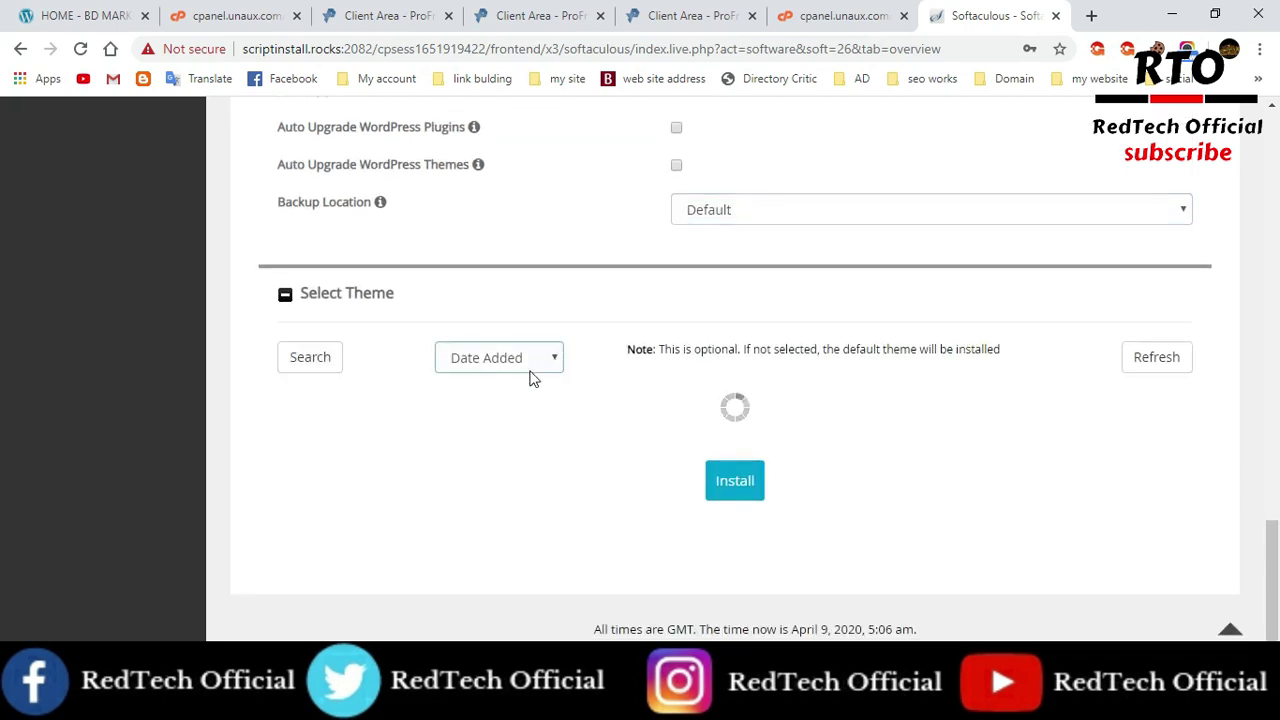
{"action": "left_click", "coordinate": [425, 477]}
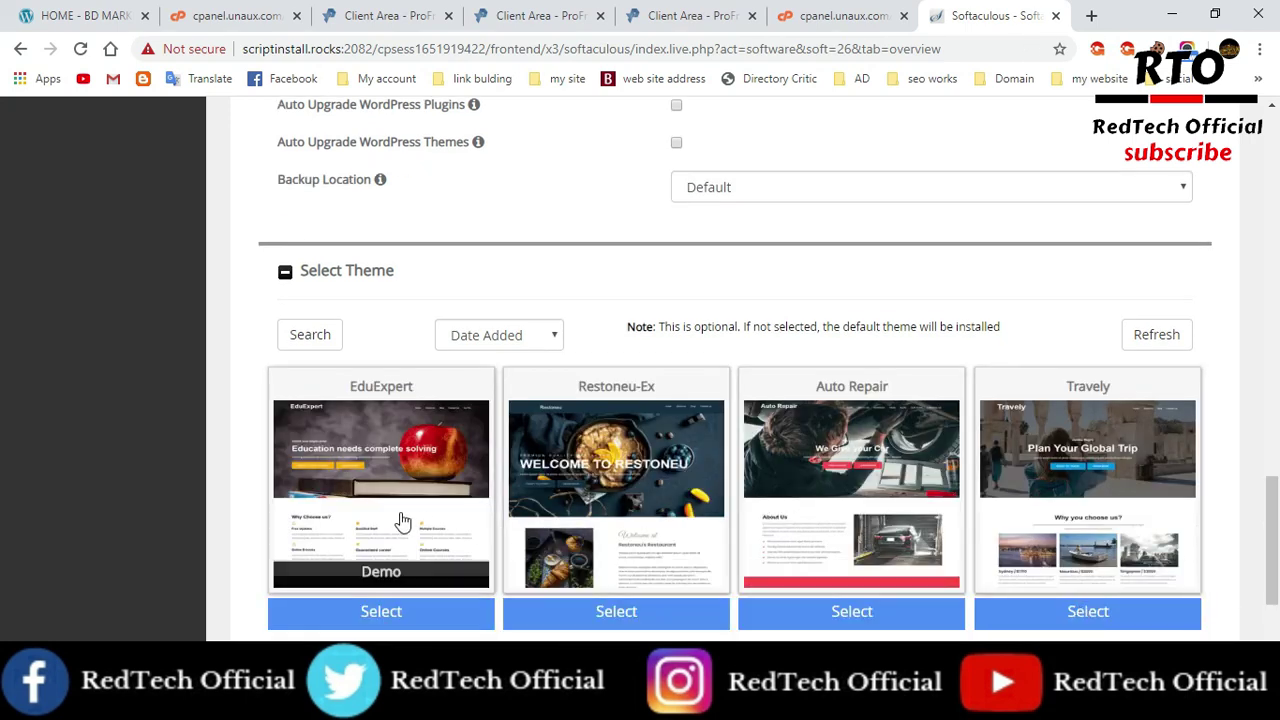
{"action": "scroll", "coordinate": [423, 522], "scroll_direction": "down", "scroll_amount": 1}
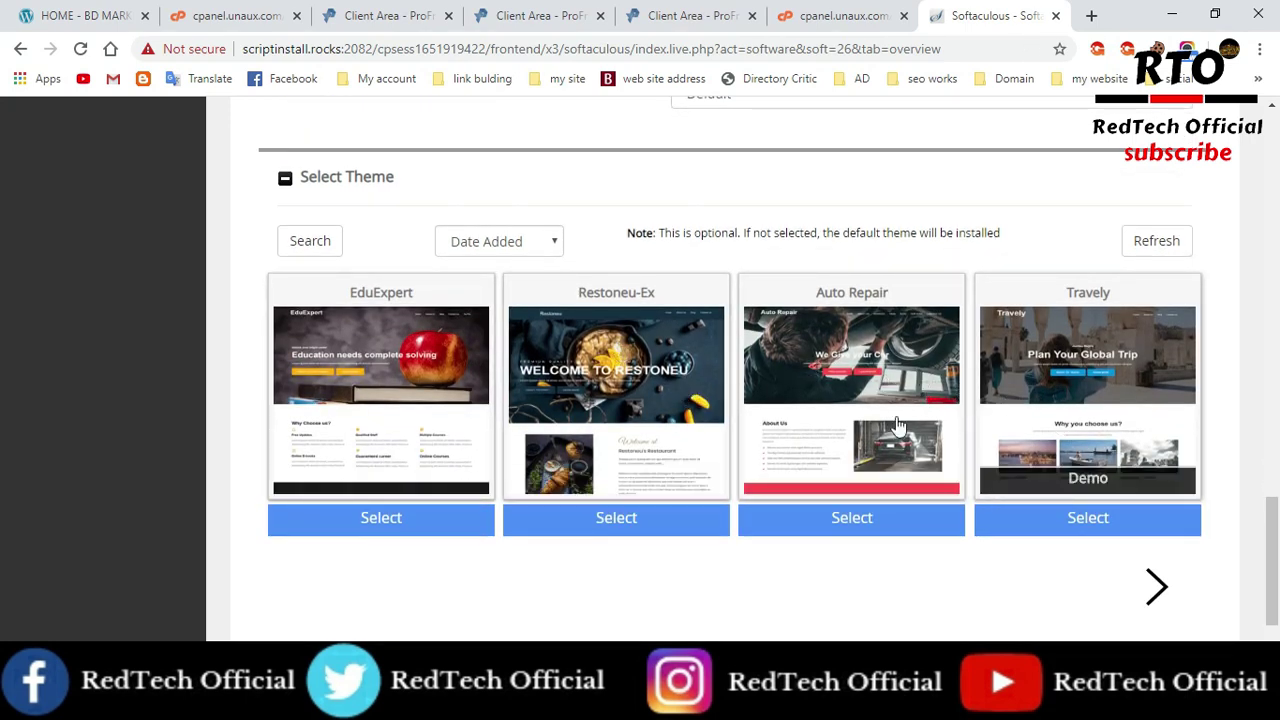
{"action": "left_click", "coordinate": [380, 527]}
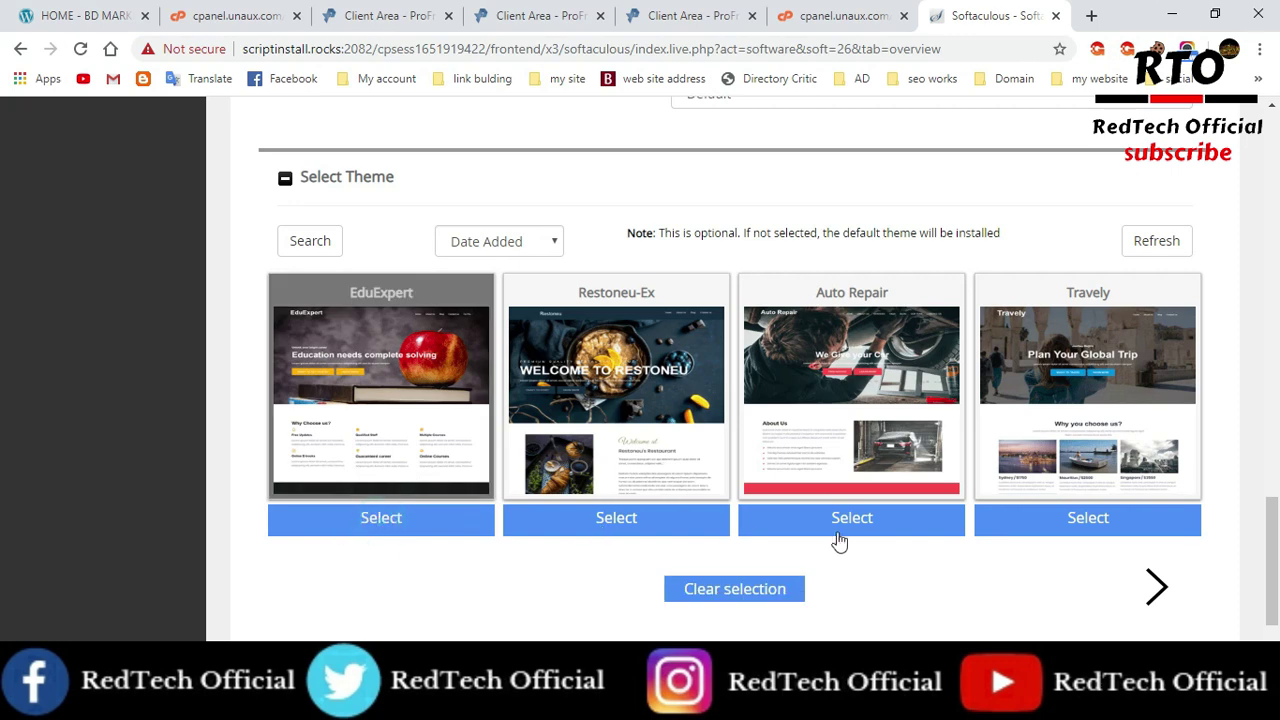
Install WordPress with the configured form settings.
{"action": "scroll", "coordinate": [820, 614], "scroll_direction": "down", "scroll_amount": 1}
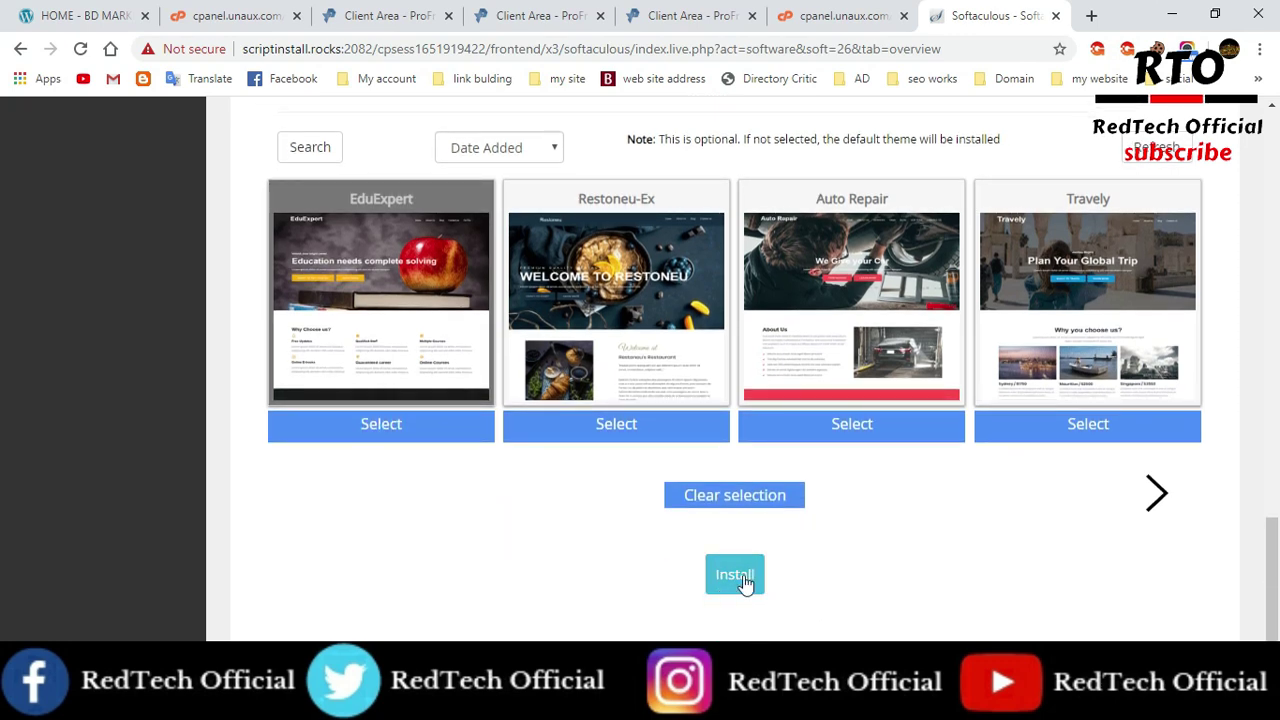
{"action": "left_click", "coordinate": [736, 575]}
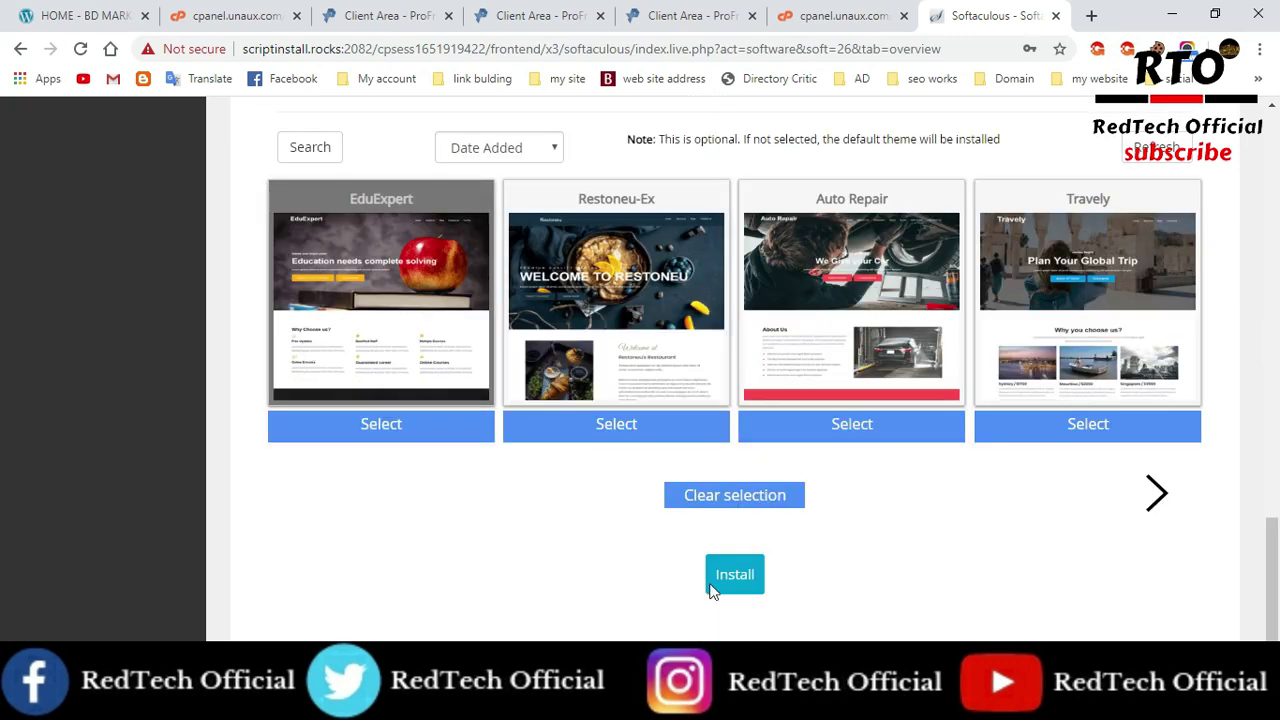
{"action": "left_click", "coordinate": [748, 587]}
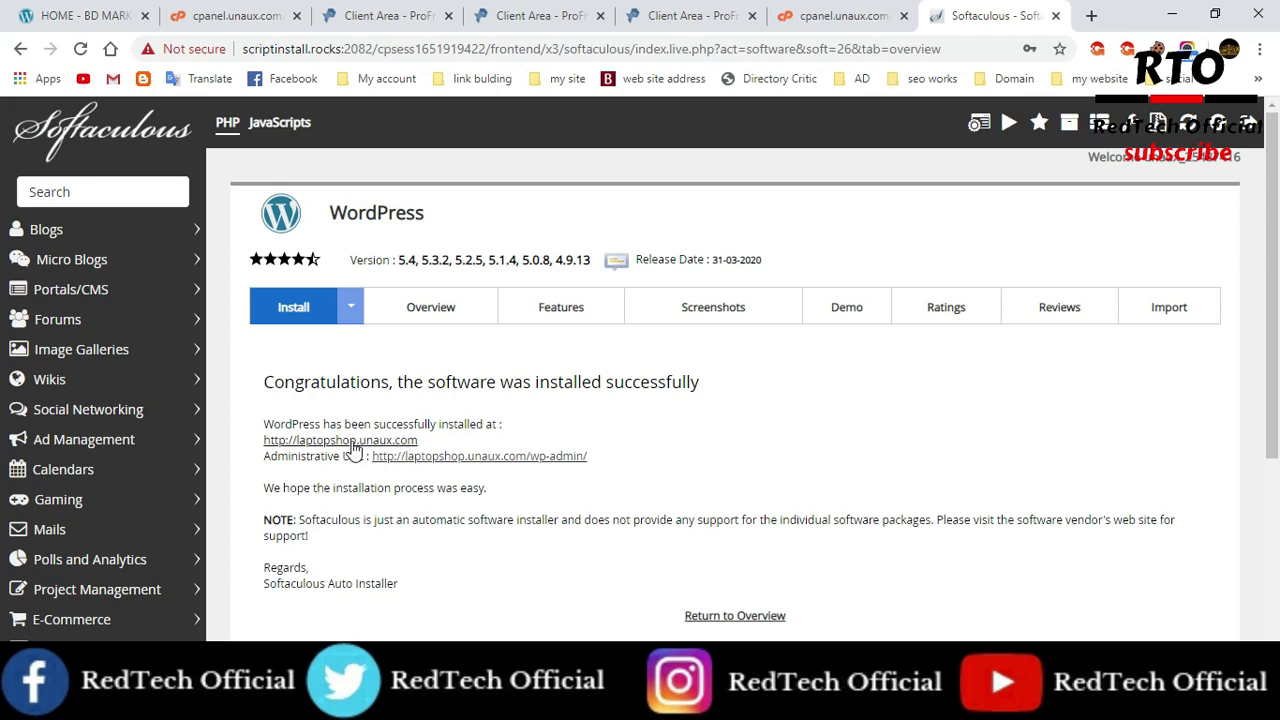
Open the administrative URL of the newly installed site in its own browser tab.
{"action": "left_click", "coordinate": [491, 457]}
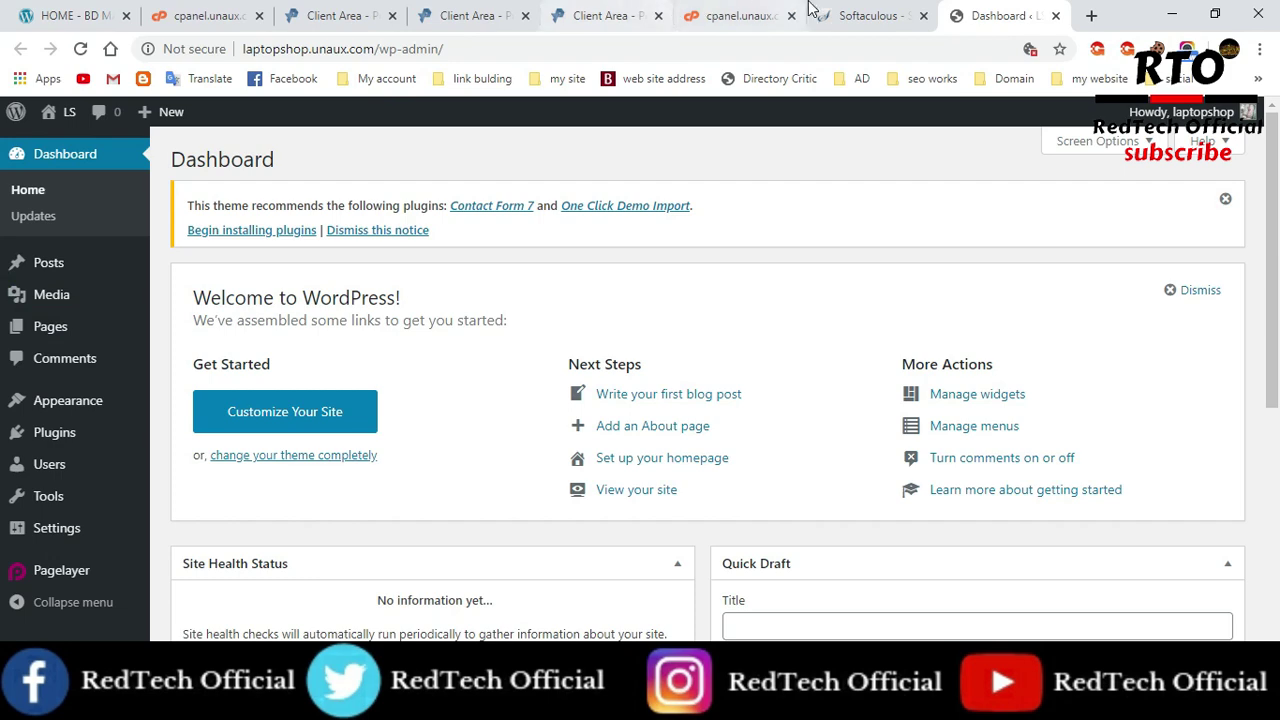
{"action": "left_click", "coordinate": [860, 26]}
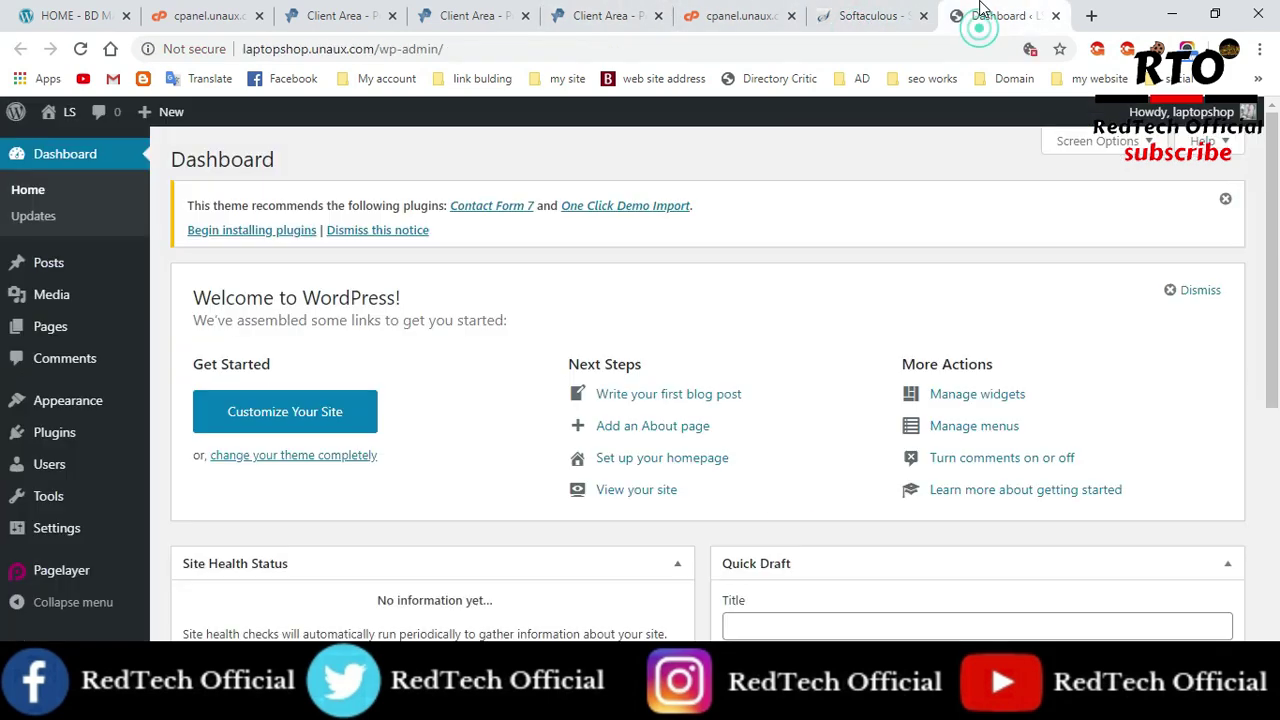
{"action": "left_click", "coordinate": [988, 16]}
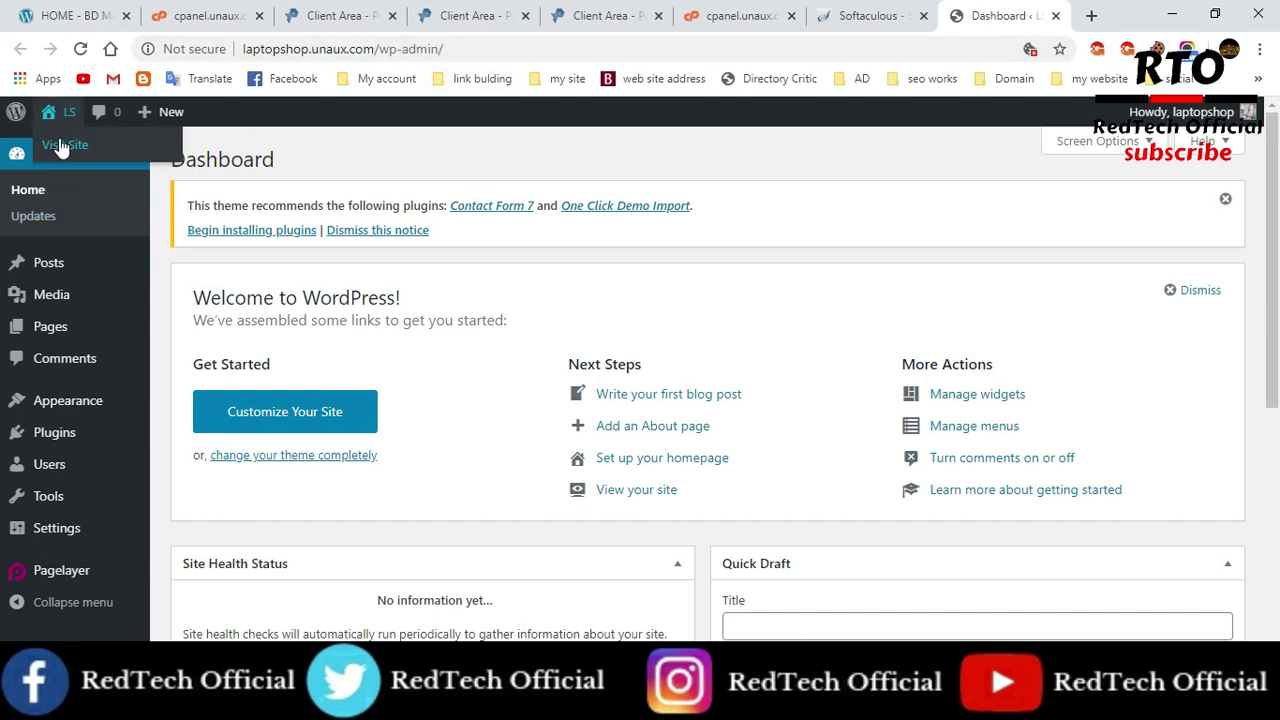
Open the live site in a new browser tab and examine its homepage from header to footer.
{"action": "middle_click", "coordinate": [57, 144]}
{"action": "left_click", "coordinate": [990, 15]}
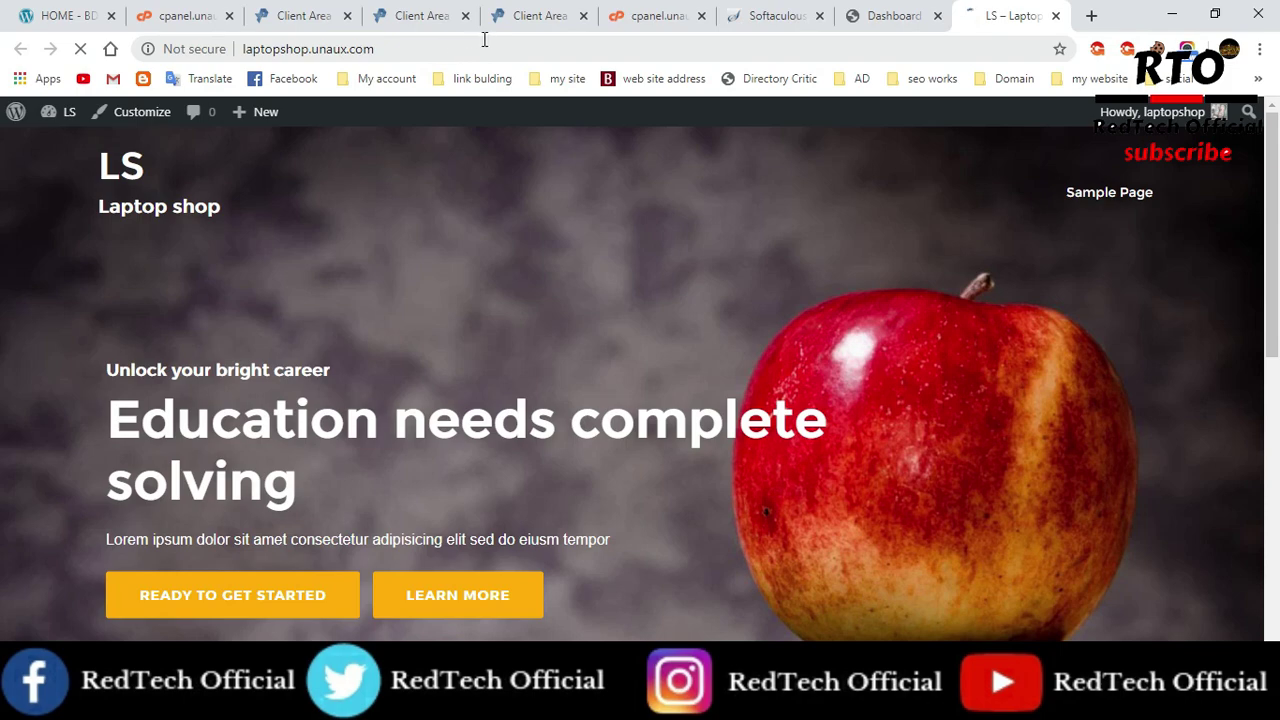
{"action": "scroll", "coordinate": [394, 429], "scroll_direction": "down", "scroll_amount": 7}
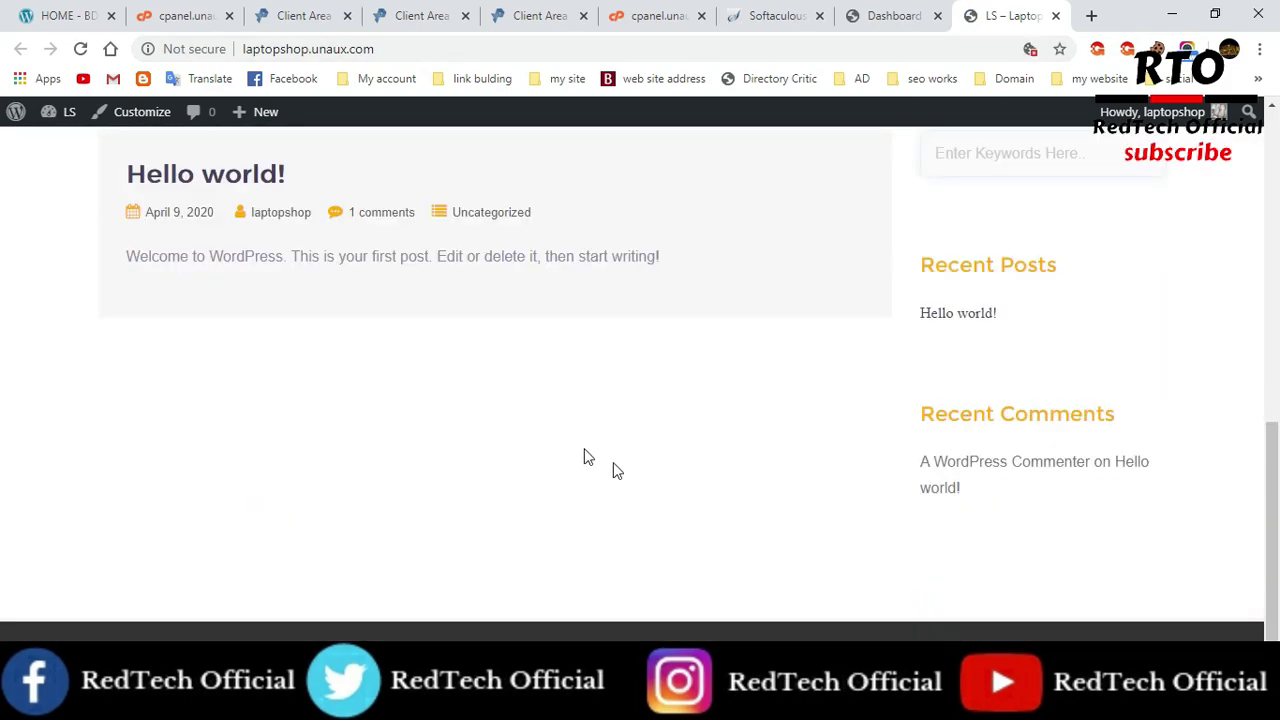
{"action": "scroll", "coordinate": [856, 543], "scroll_direction": "up", "scroll_amount": 5}
{"action": "scroll", "coordinate": [858, 538], "scroll_direction": "up", "scroll_amount": 3}
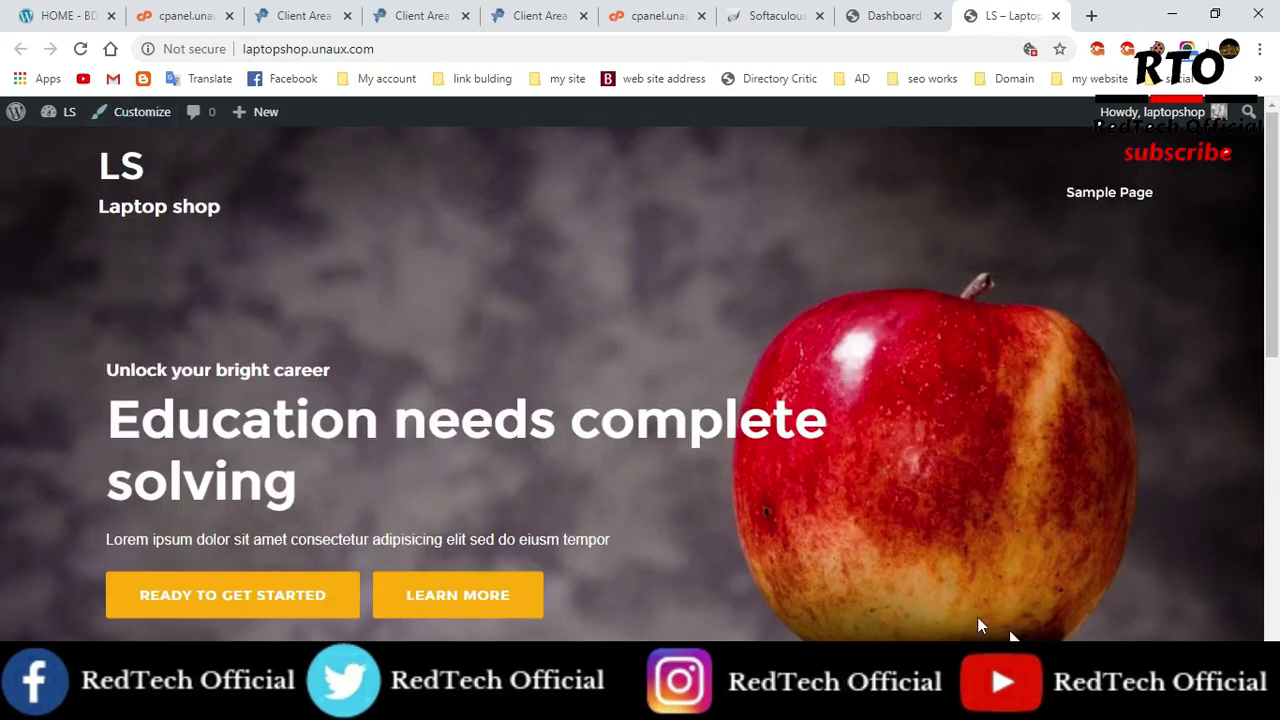
{"action": "scroll", "coordinate": [972, 600], "scroll_direction": "down", "scroll_amount": 4}
{"action": "scroll", "coordinate": [972, 600], "scroll_direction": "down", "scroll_amount": 2}
{"action": "scroll", "coordinate": [486, 486], "scroll_direction": "up", "scroll_amount": 5}
{"action": "scroll", "coordinate": [940, 391], "scroll_direction": "down", "scroll_amount": 5}
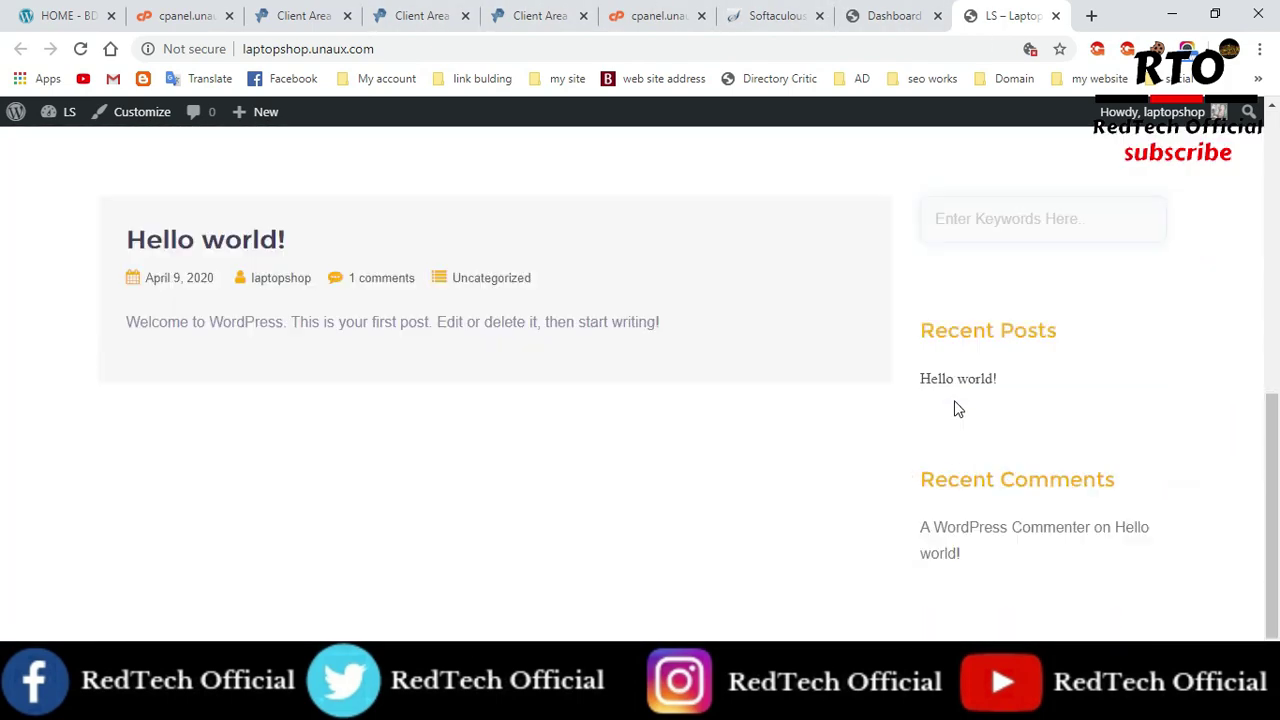
{"action": "scroll", "coordinate": [969, 486], "scroll_direction": "up", "scroll_amount": 6}
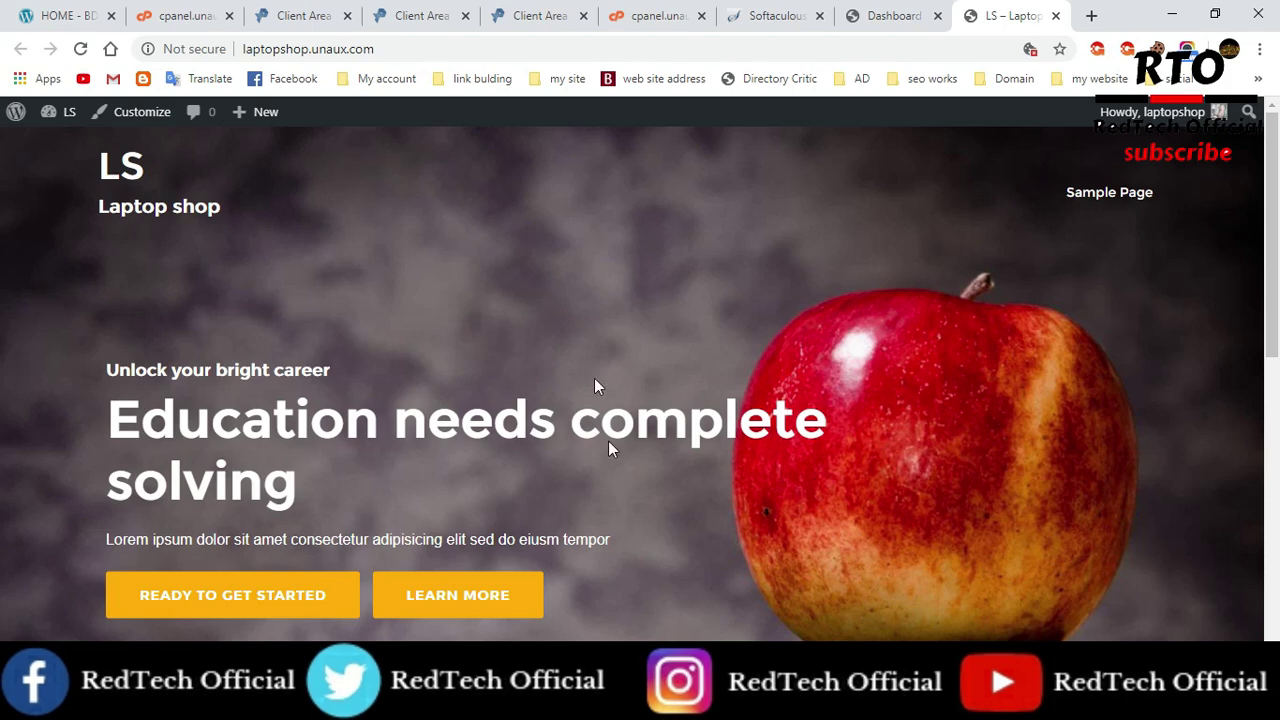
Compare the WordPress dashboard with the live homepage, then return to the dashboard and show its account menu.
{"action": "left_click", "coordinate": [889, 14]}
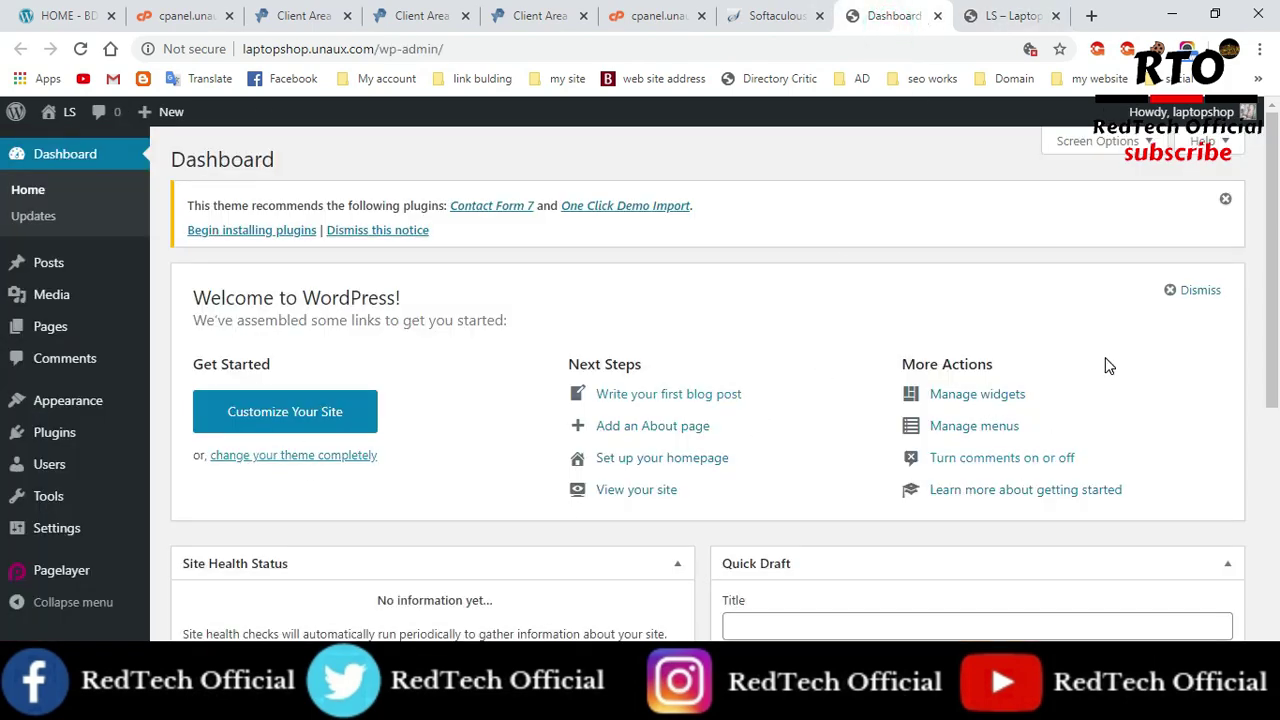
{"action": "left_click", "coordinate": [995, 14]}
{"action": "scroll", "coordinate": [1000, 443], "scroll_direction": "down", "scroll_amount": 8}
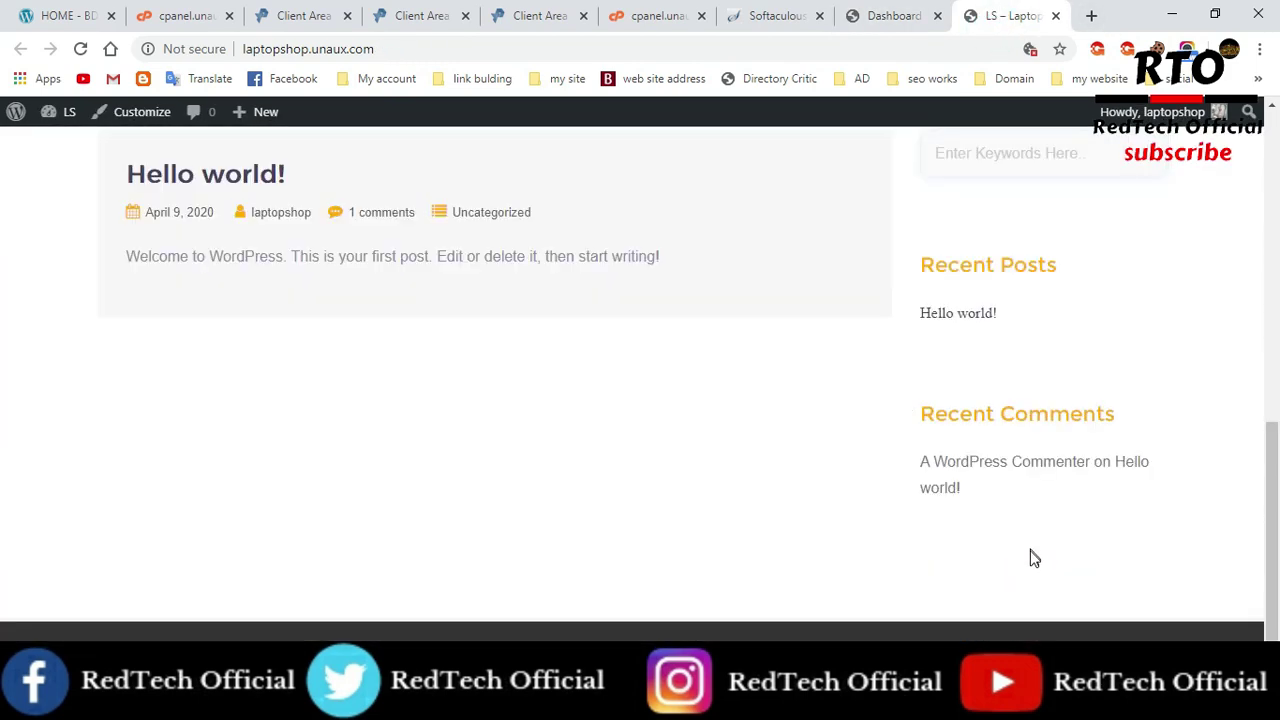
{"action": "scroll", "coordinate": [1034, 557], "scroll_direction": "up", "scroll_amount": 8}
{"action": "left_click", "coordinate": [882, 12]}
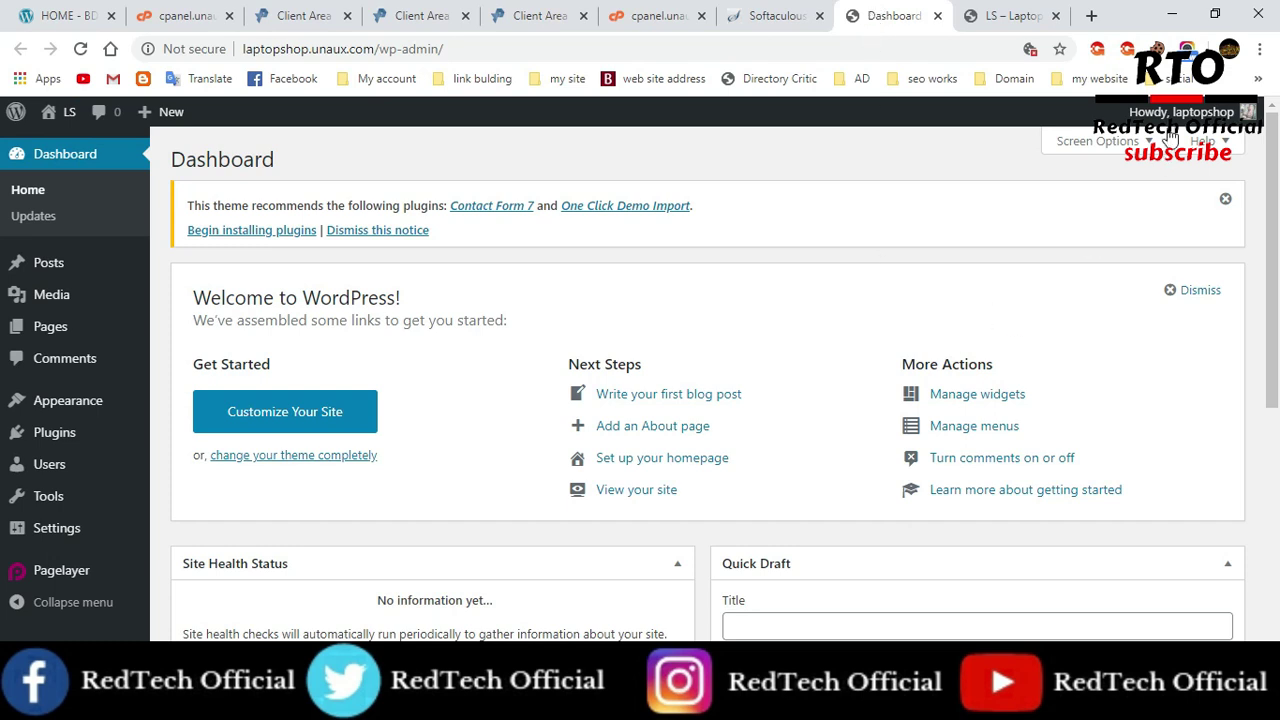
{"action": "mouse_move", "coordinate": [1203, 116]}
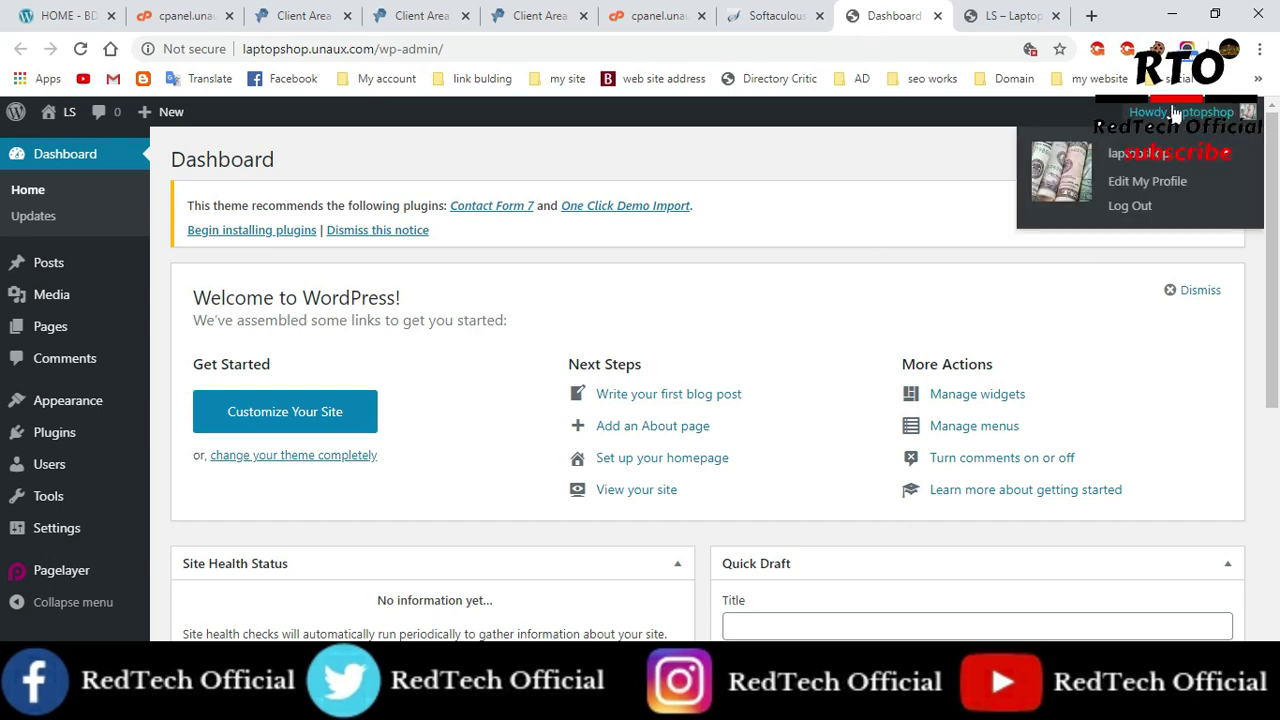
Log out of the WordPress dashboard and point out the username and password fields on the login page.
{"action": "left_click", "coordinate": [1130, 207]}
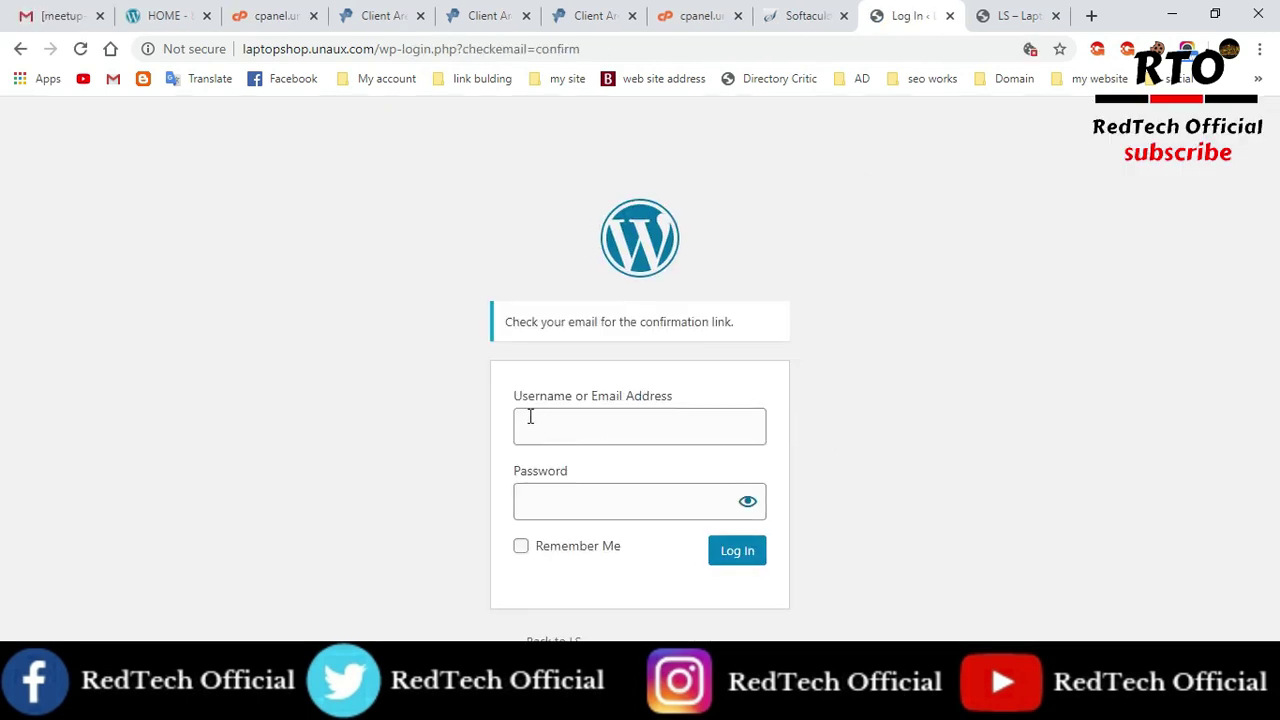
{"action": "left_click_drag", "start_coordinate": [509, 396], "coordinate": [737, 391]}
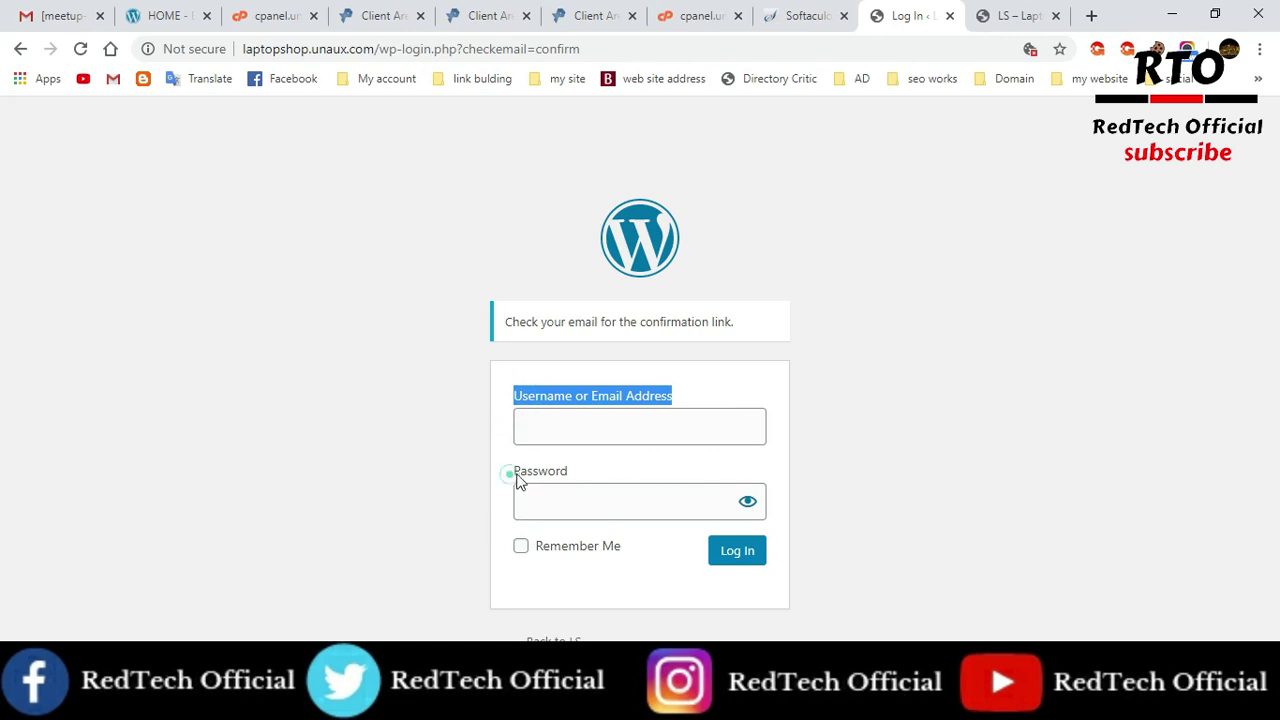
{"action": "left_click_drag", "start_coordinate": [510, 478], "coordinate": [602, 479]}
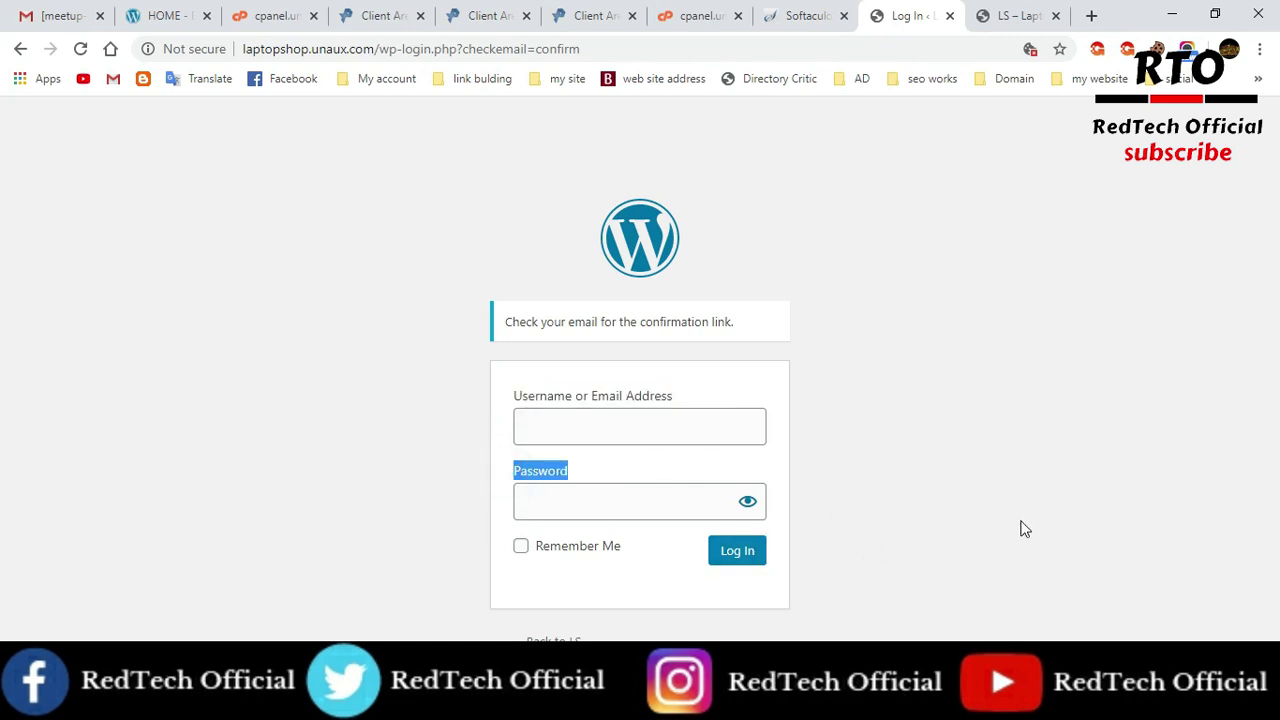
Return to the live laptop shop site and examine its homepage banner, first post and sidebar sections.
{"action": "left_click", "coordinate": [1040, 14]}
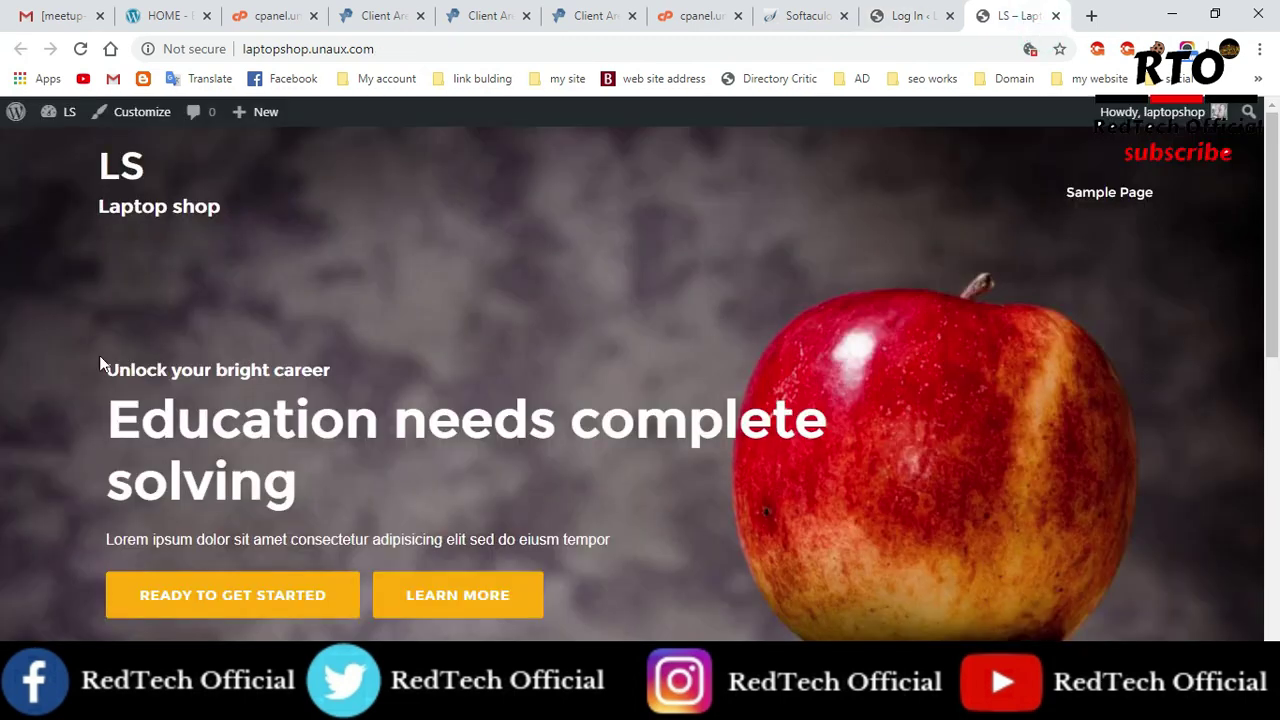
{"action": "scroll", "coordinate": [990, 329], "scroll_direction": "down", "scroll_amount": 3}
{"action": "scroll", "coordinate": [1089, 494], "scroll_direction": "up", "scroll_amount": 3}
{"action": "scroll", "coordinate": [1179, 470], "scroll_direction": "down", "scroll_amount": 7}
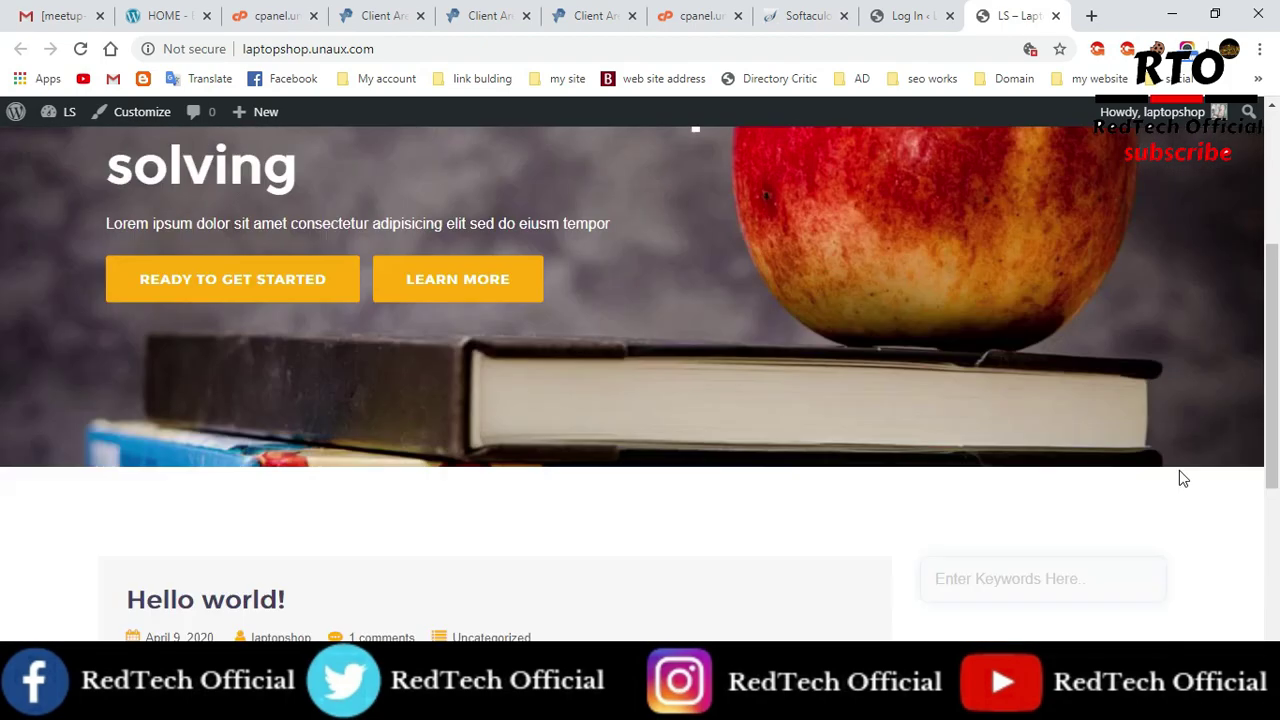
{"action": "scroll", "coordinate": [650, 545], "scroll_direction": "up", "scroll_amount": 2}
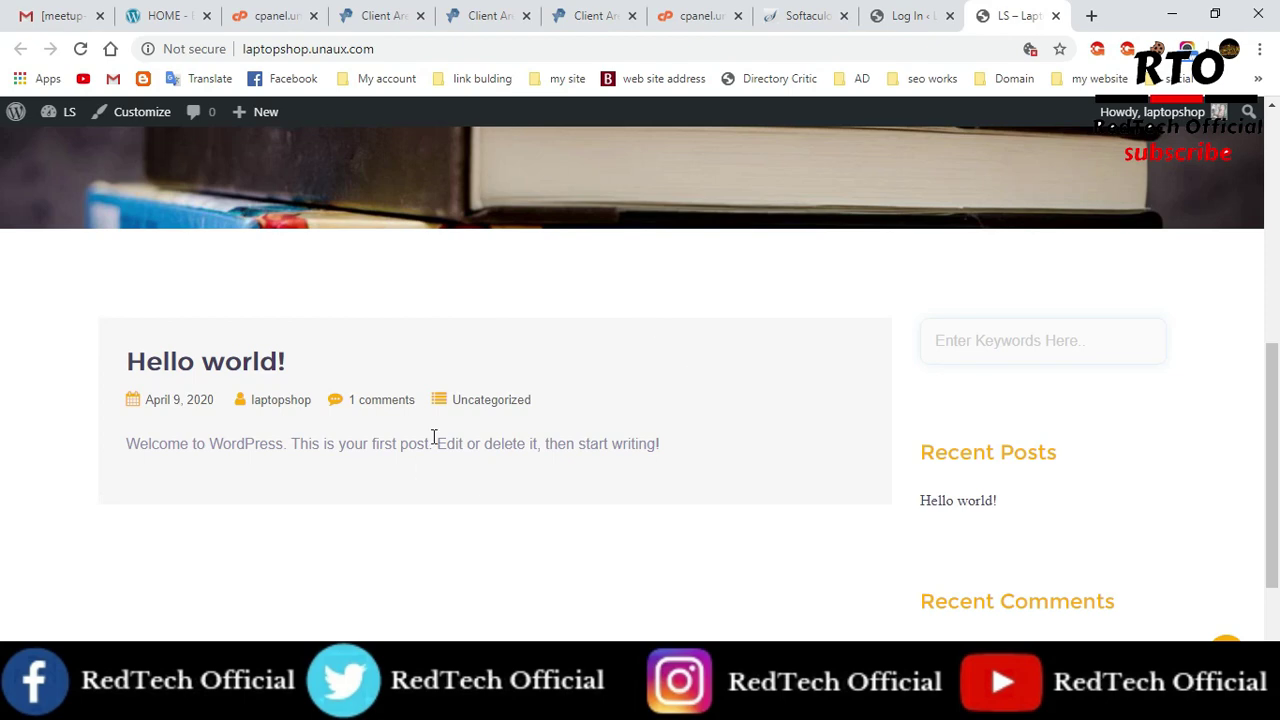
{"action": "scroll", "coordinate": [523, 463], "scroll_direction": "up", "scroll_amount": 5}
{"action": "scroll", "coordinate": [534, 461], "scroll_direction": "up", "scroll_amount": 2}
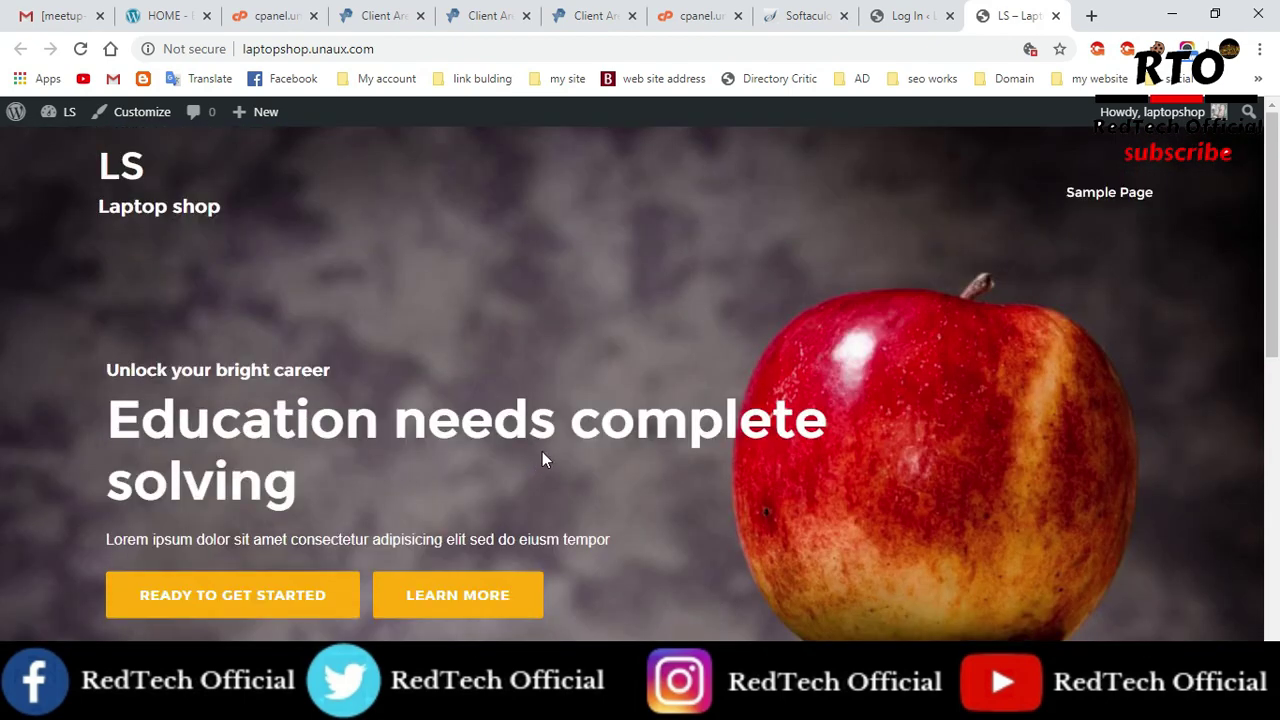
{"action": "scroll", "coordinate": [760, 436], "scroll_direction": "down", "scroll_amount": 3}
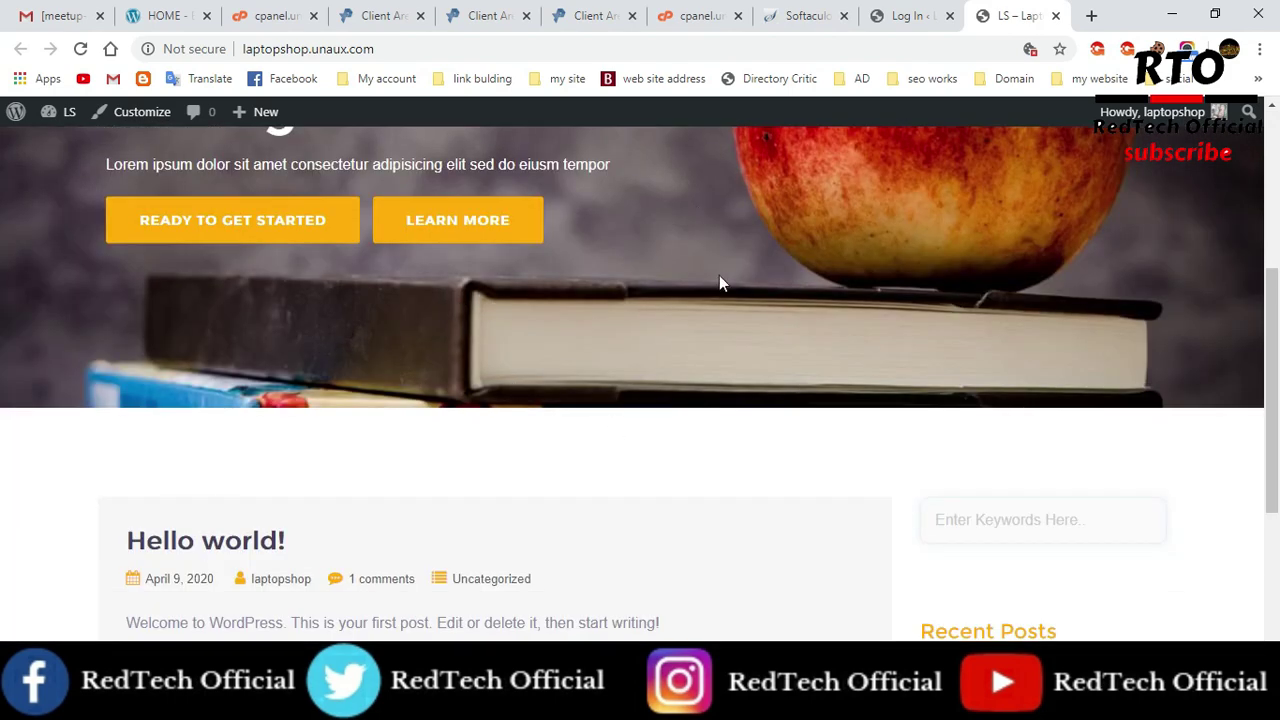
{"action": "scroll", "coordinate": [719, 283], "scroll_direction": "down", "scroll_amount": 4}
{"action": "scroll", "coordinate": [726, 420], "scroll_direction": "up", "scroll_amount": 6}
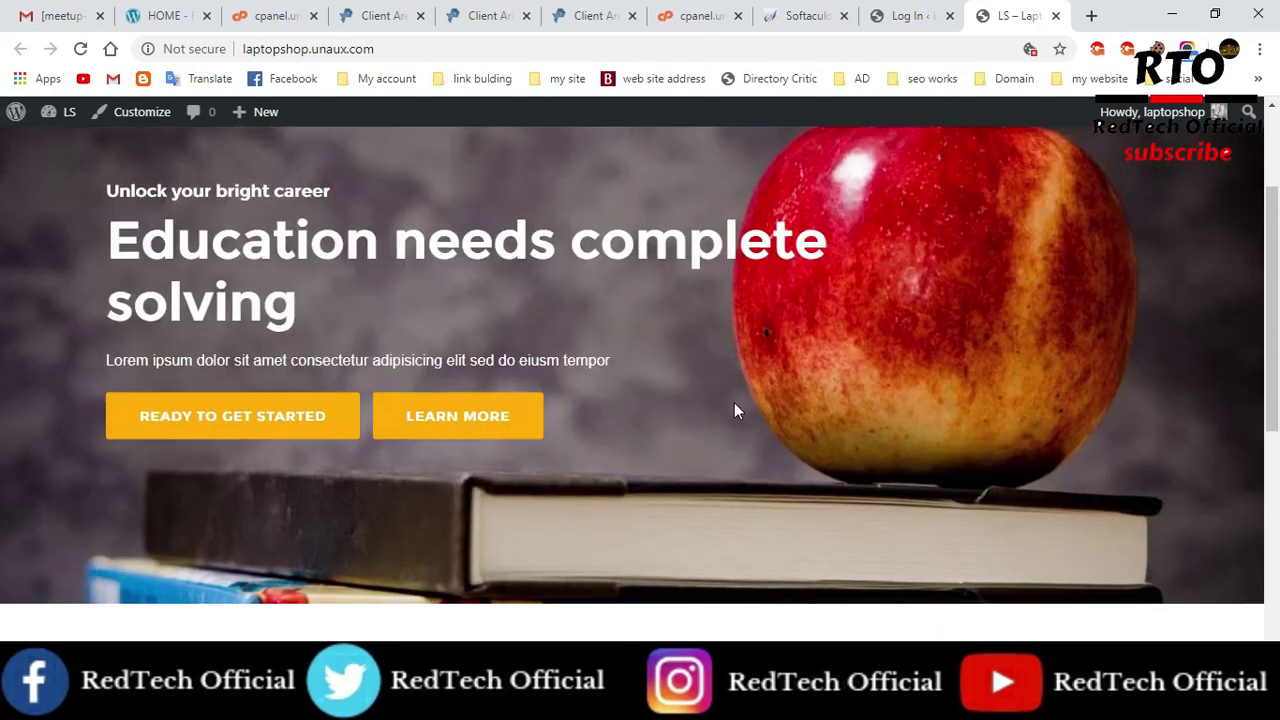
{"action": "scroll", "coordinate": [734, 410], "scroll_direction": "up", "scroll_amount": 2}
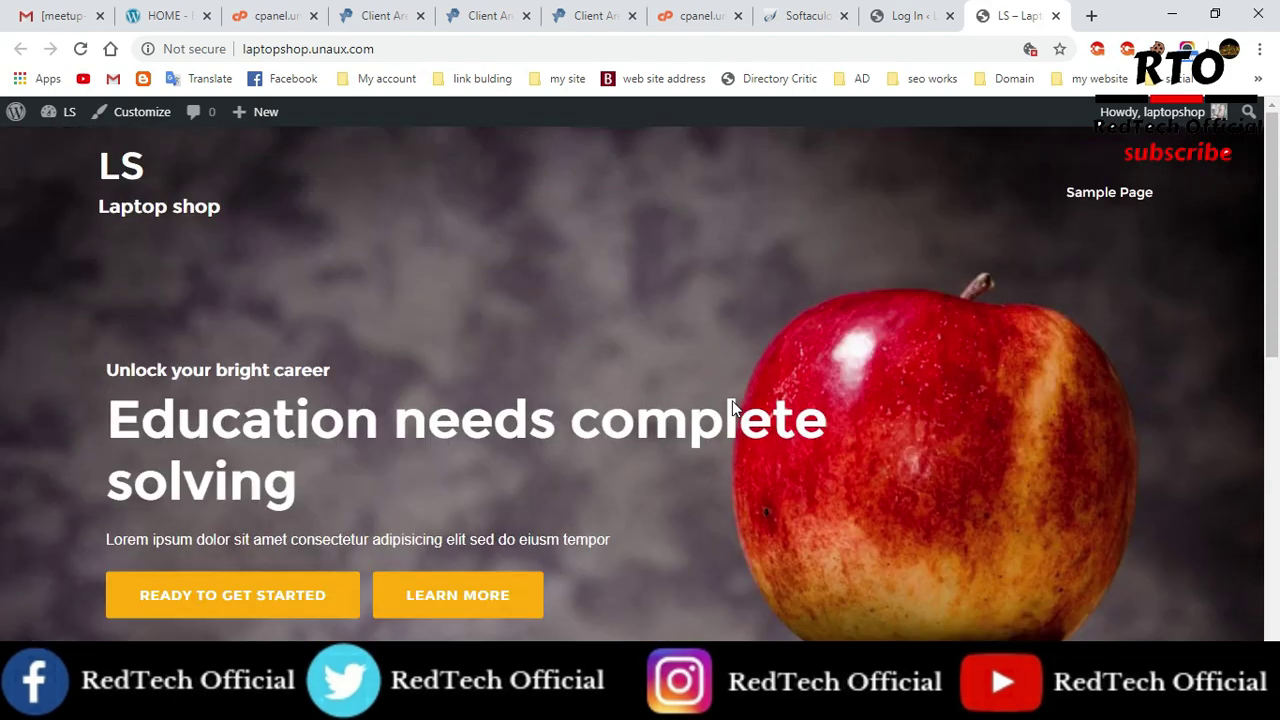